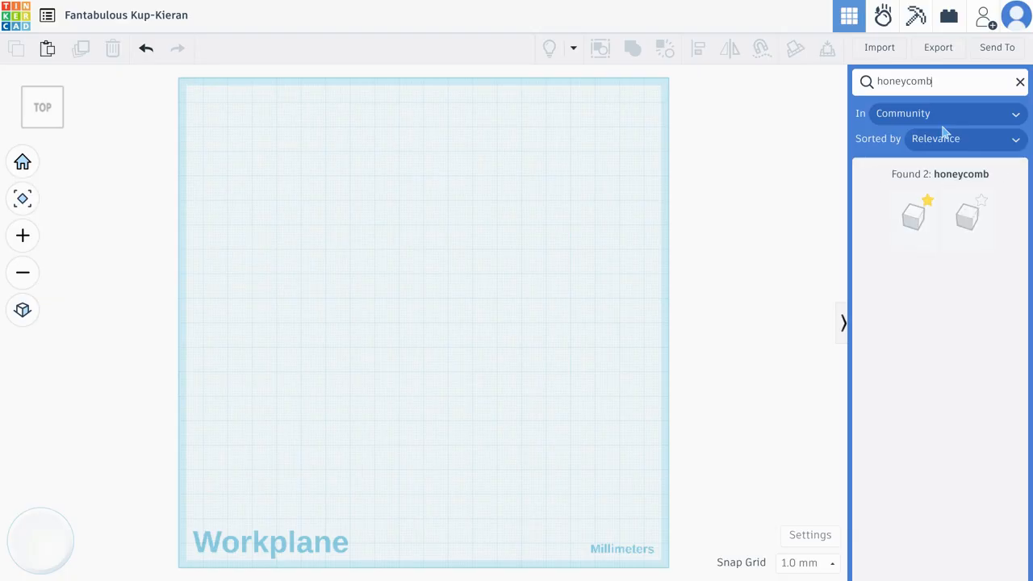
Place the Honeycomb Grid community shape on the workplane, slightly below and left of its centre
{"action": "left_click", "coordinate": [908, 230]}
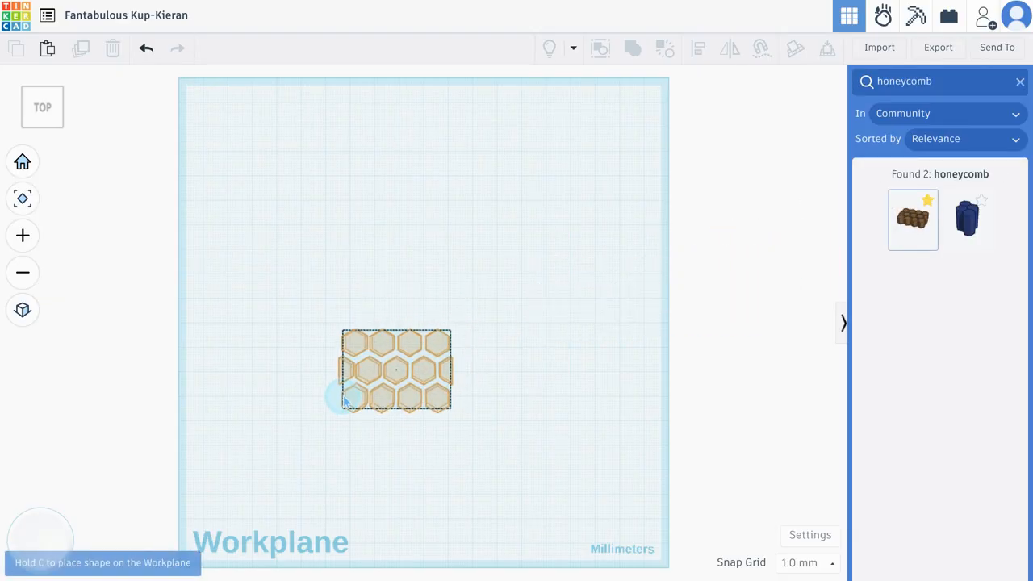
{"action": "left_click", "coordinate": [342, 405]}
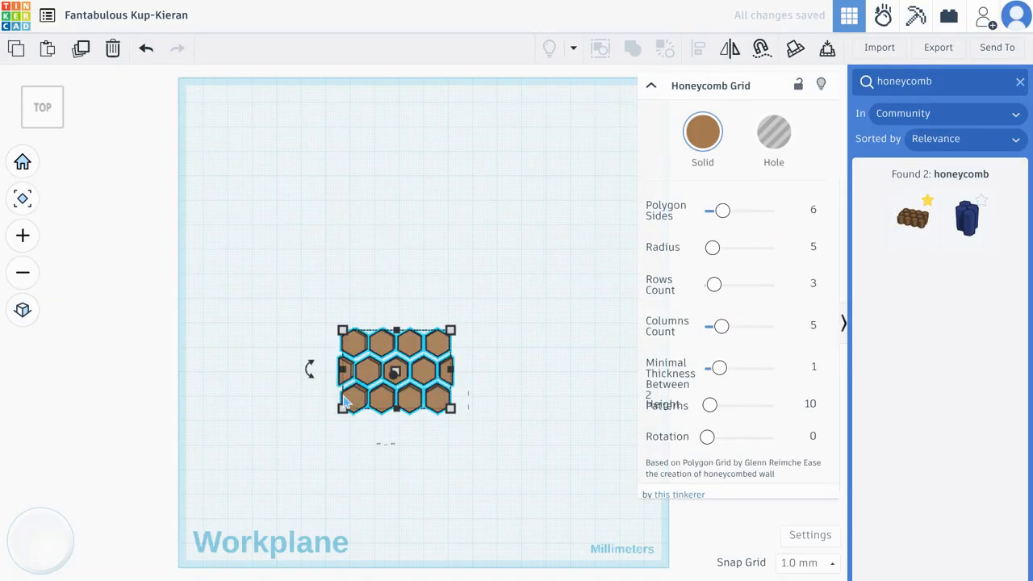
{"action": "scroll", "coordinate": [344, 401], "scroll_direction": "up", "scroll_amount": 5}
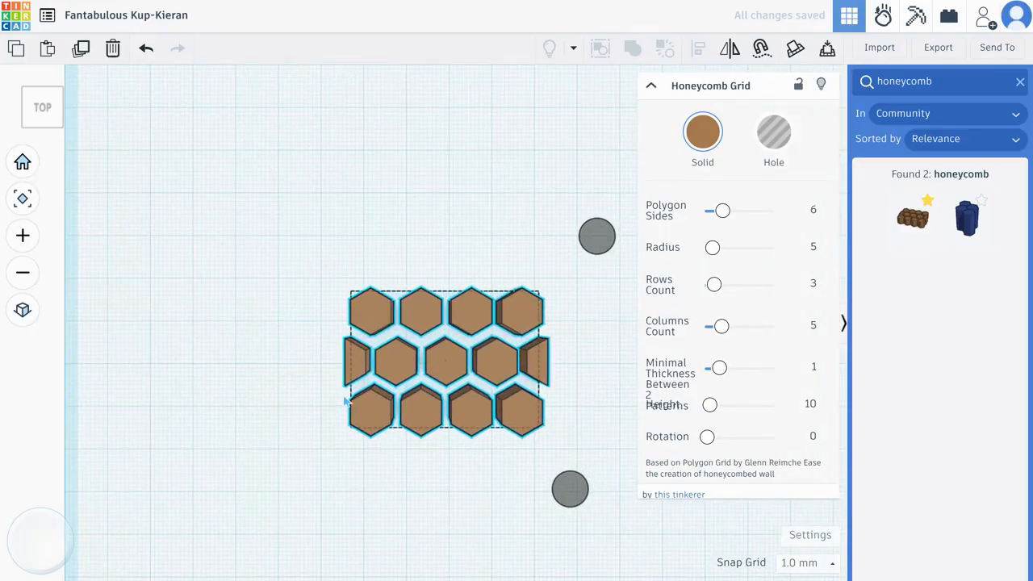
{"action": "middle_click_drag", "start_coordinate": [584, 363], "coordinate": [527, 348]}
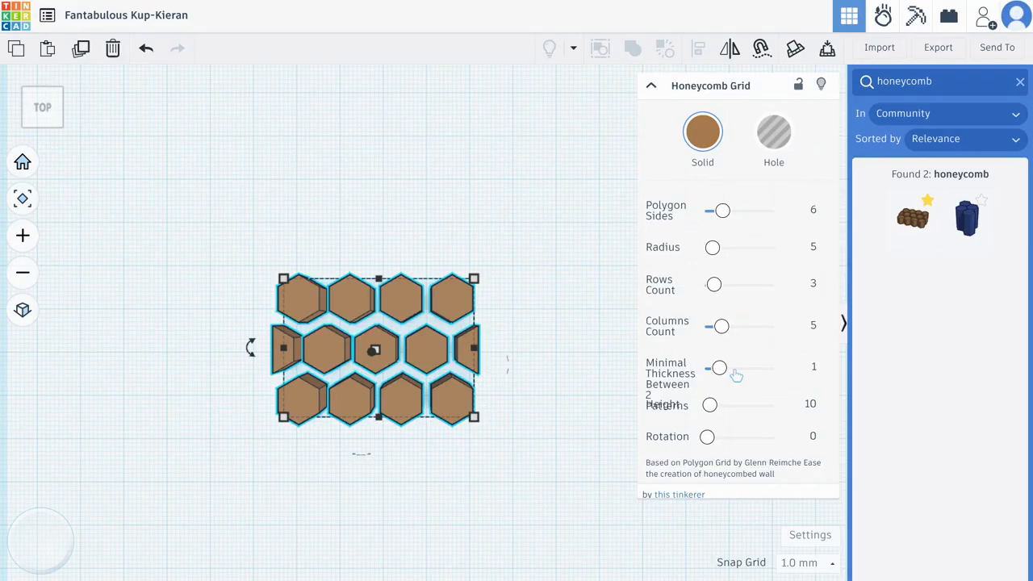
Try 3, 4 and 5 polygon sides on the honeycomb grid and return the value to 6
{"action": "left_click", "coordinate": [814, 209]}
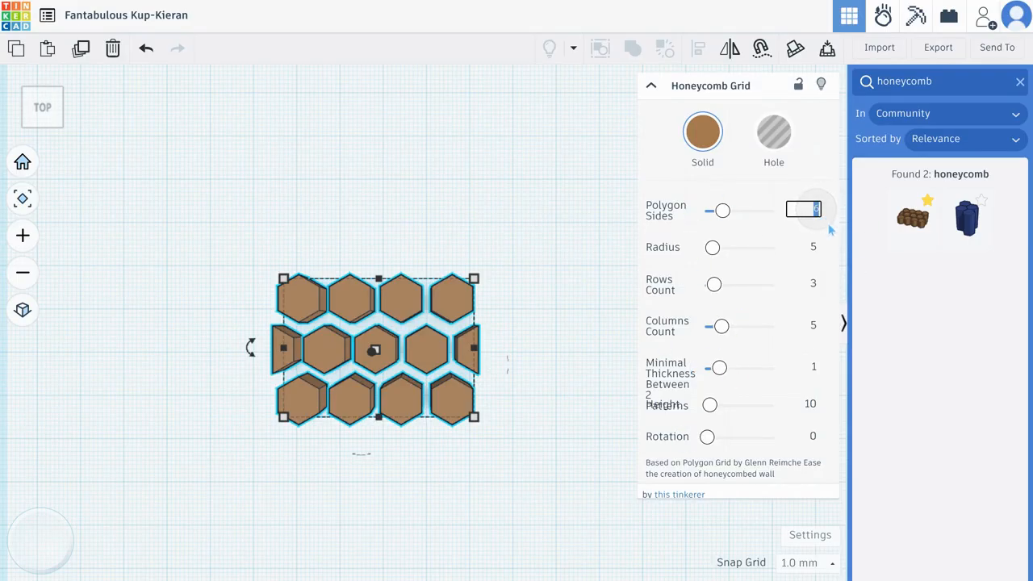
{"action": "type", "text": "3"}
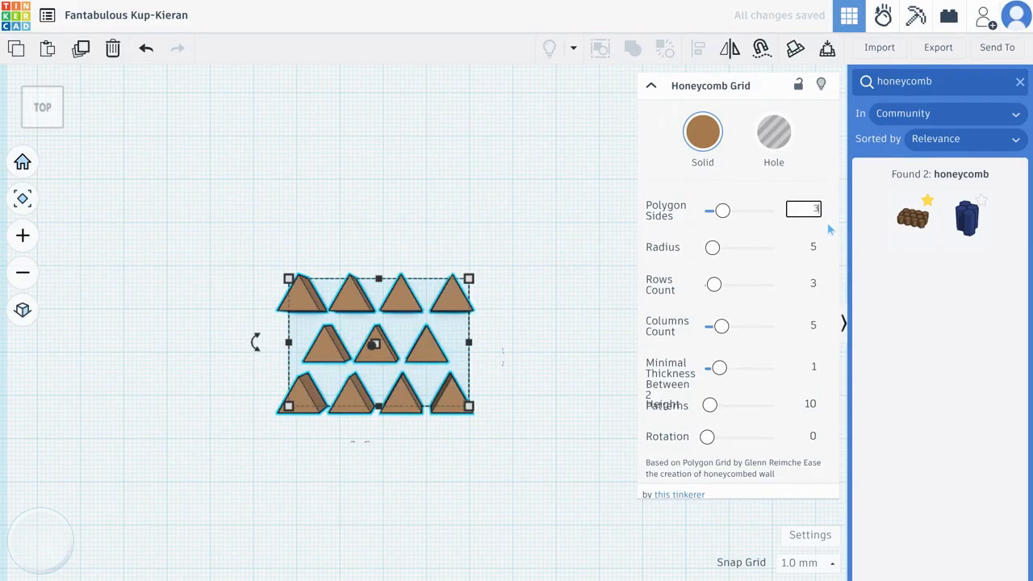
{"action": "key", "text": "BackSpace"}
{"action": "type", "text": "4"}
{"action": "key", "text": "BackSpace"}
{"action": "type", "text": "5"}
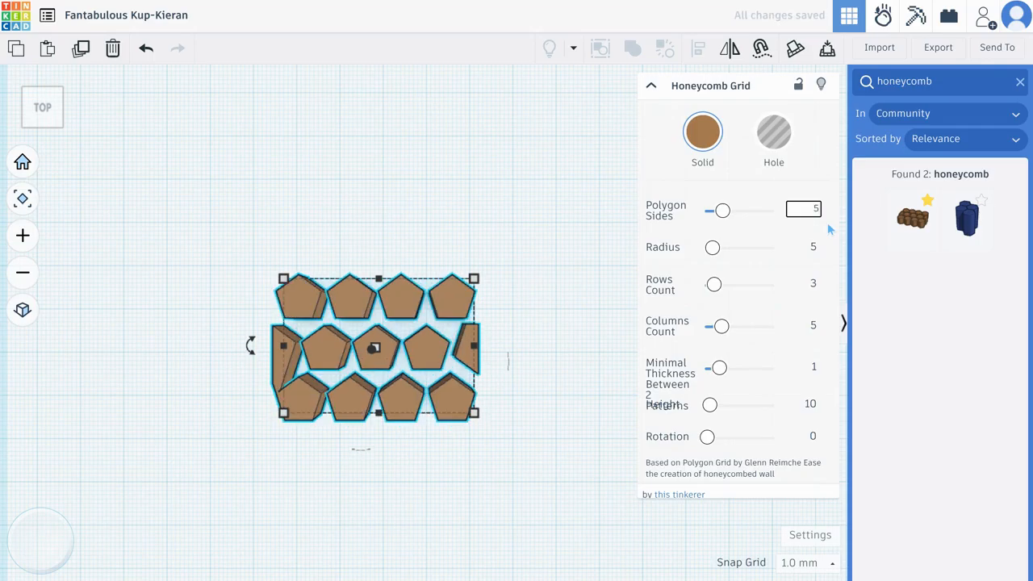
{"action": "key", "text": "BackSpace"}
{"action": "type", "text": "6"}
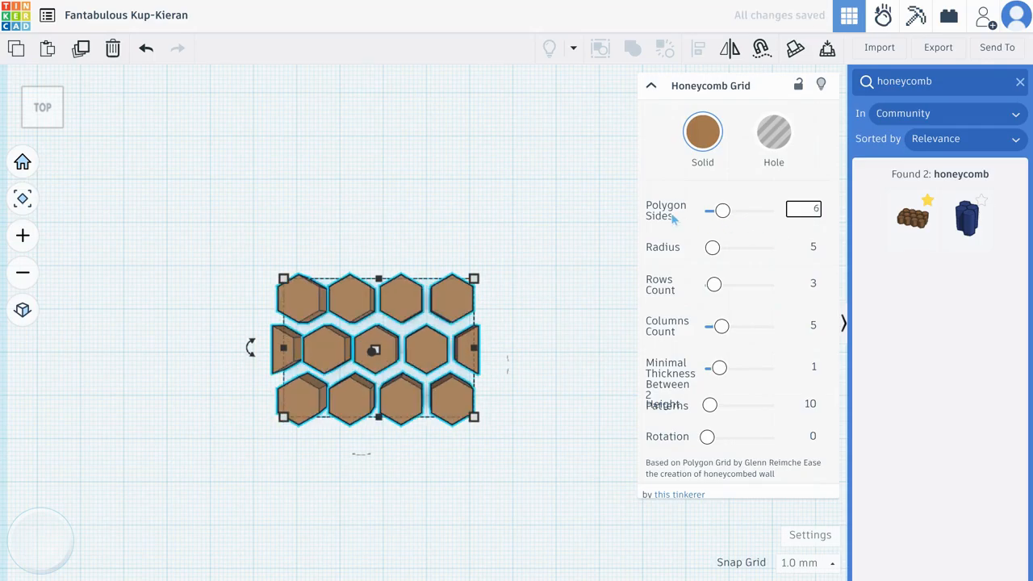
{"action": "left_click", "coordinate": [674, 218]}
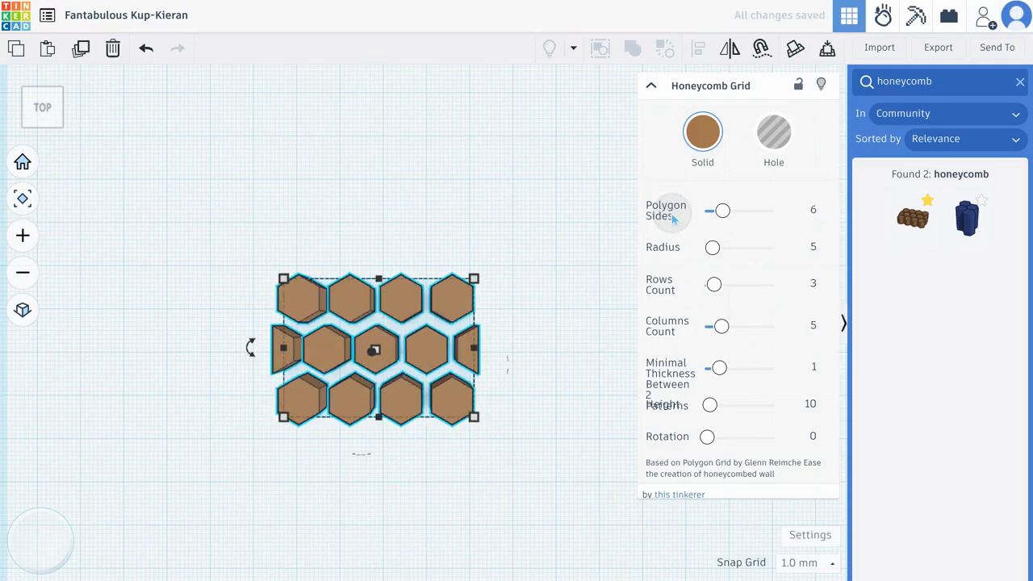
Set the radius of the honeycomb grid's hexagons to 8
{"action": "left_click", "coordinate": [812, 248]}
{"action": "key", "text": "BackSpace"}
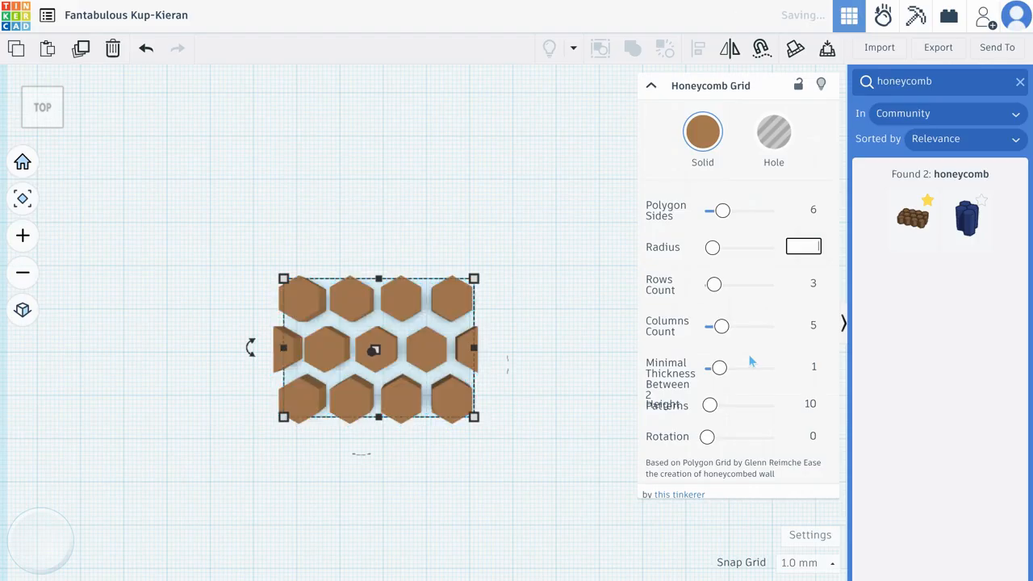
{"action": "type", "text": "8"}
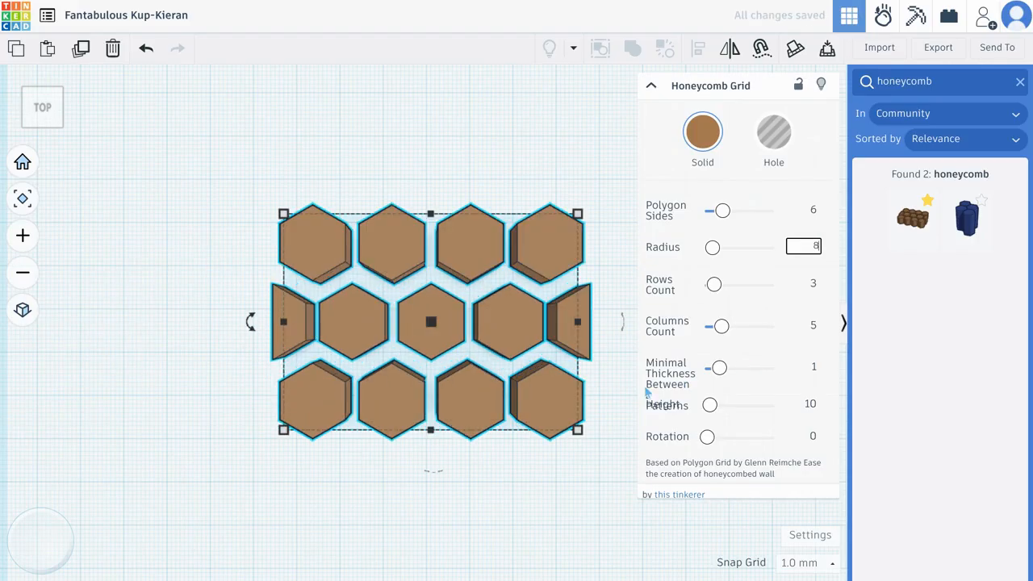
Set the honeycomb grid to 5 rows and 6 columns
{"action": "scroll", "coordinate": [225, 405], "scroll_direction": "down", "scroll_amount": 3}
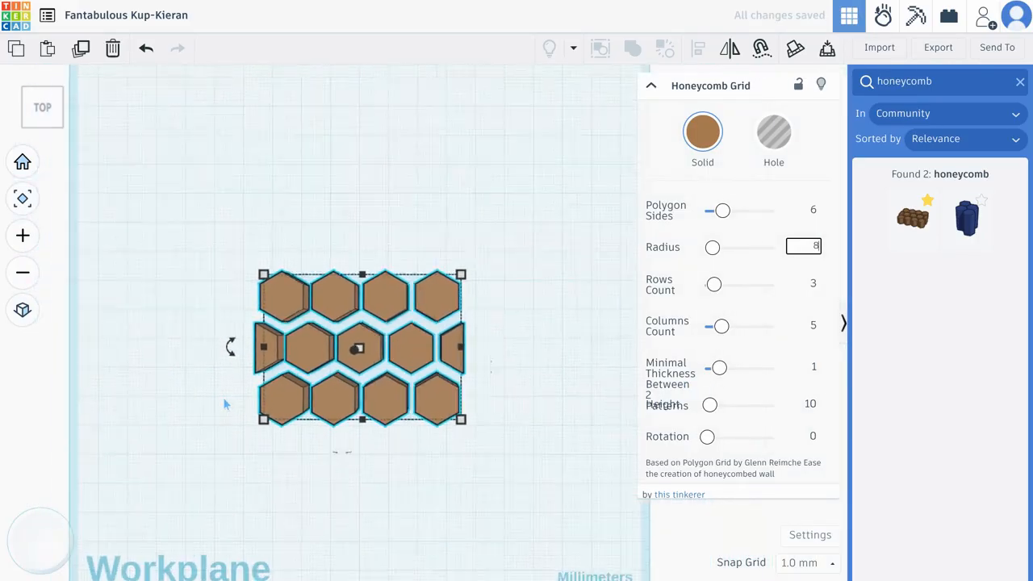
{"action": "left_click", "coordinate": [812, 284]}
{"action": "key", "text": "BackSpace"}
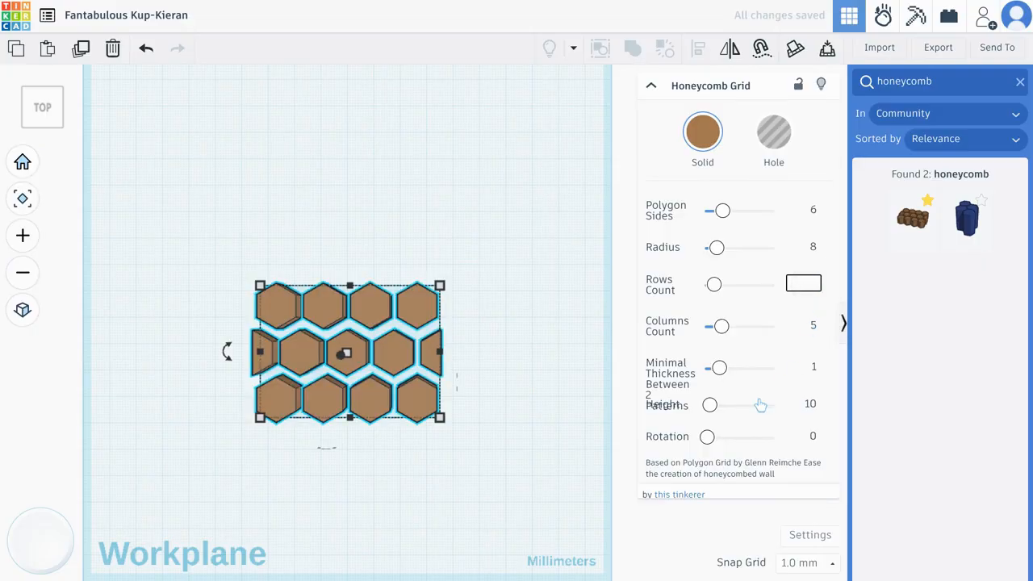
{"action": "type", "text": "5"}
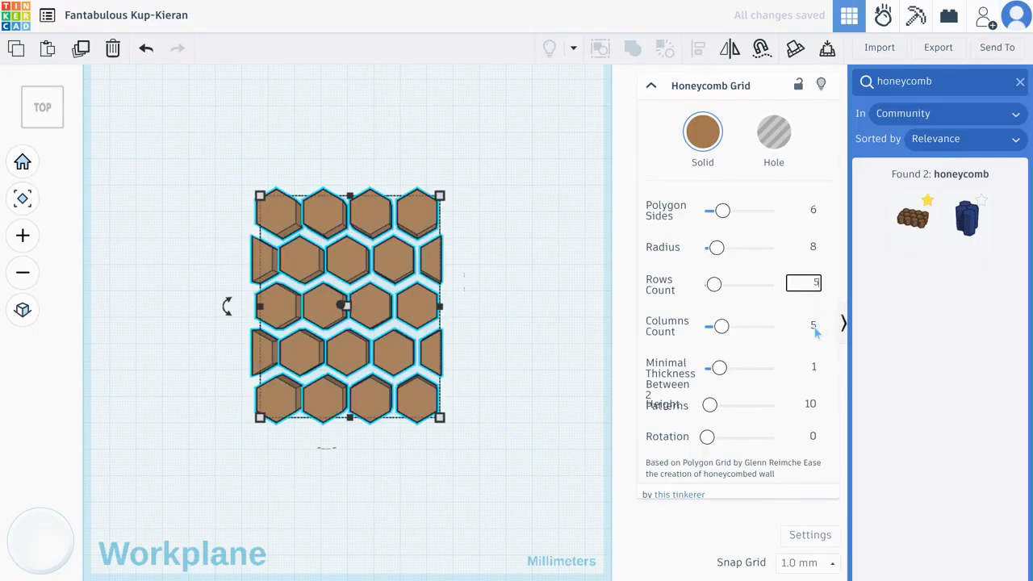
{"action": "left_click", "coordinate": [814, 325]}
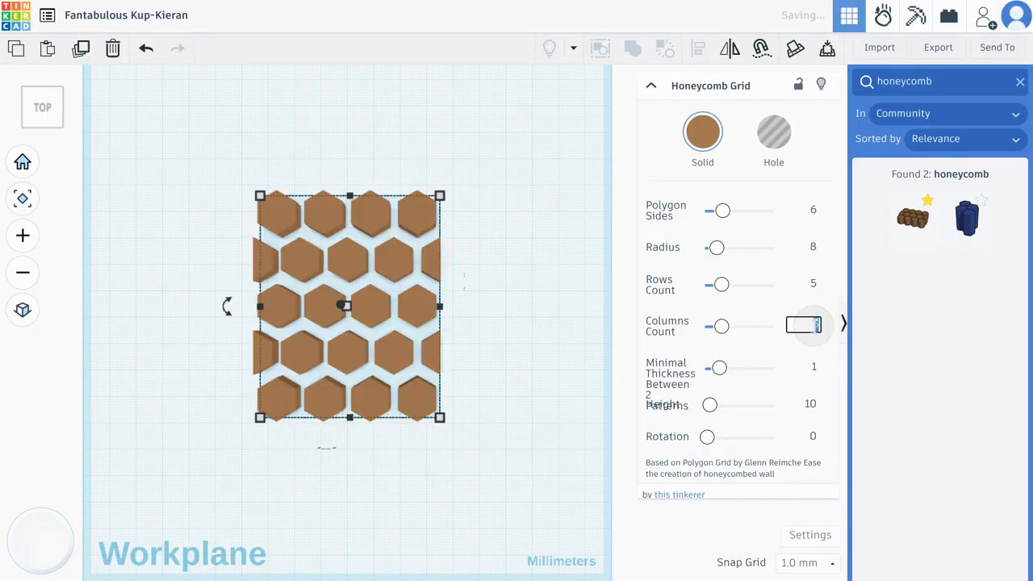
{"action": "left_click", "coordinate": [542, 299]}
{"action": "left_click", "coordinate": [463, 299]}
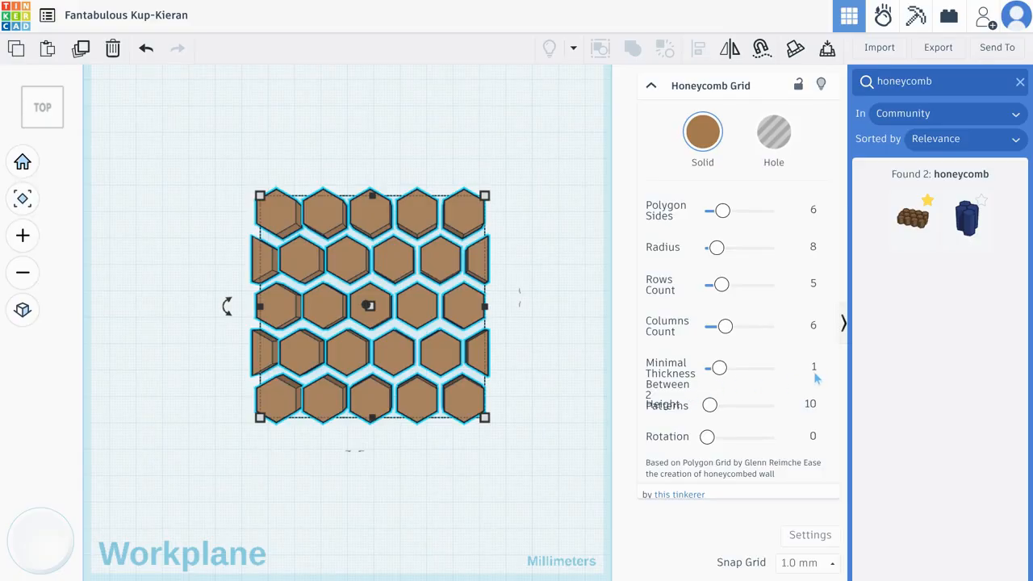
Set the minimal thickness between the honeycomb's hexagons to 2 and deselect the grid
{"action": "scroll", "coordinate": [228, 293], "scroll_direction": "up", "scroll_amount": 2}
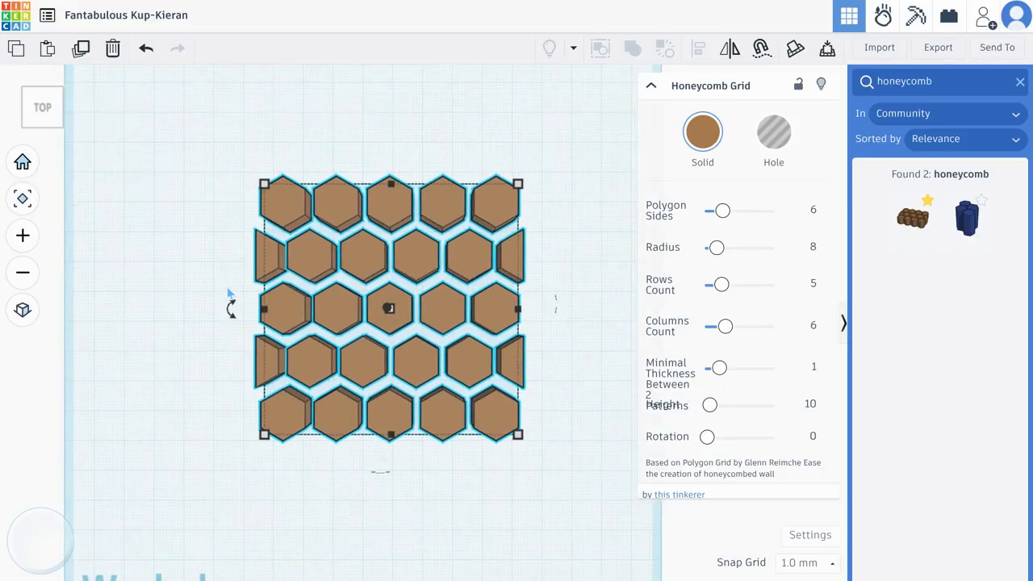
{"action": "left_click", "coordinate": [814, 371]}
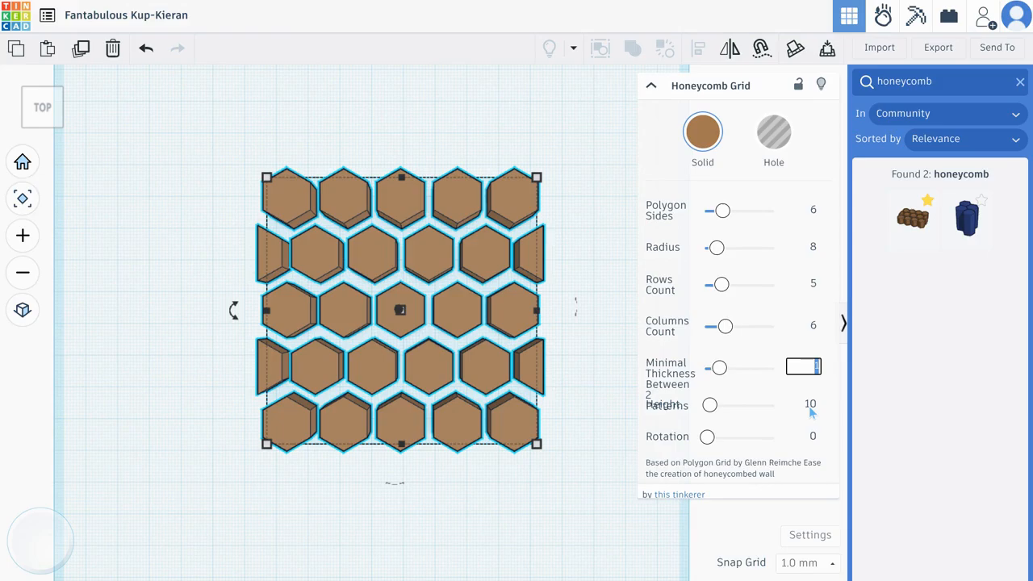
{"action": "type", "text": "2"}
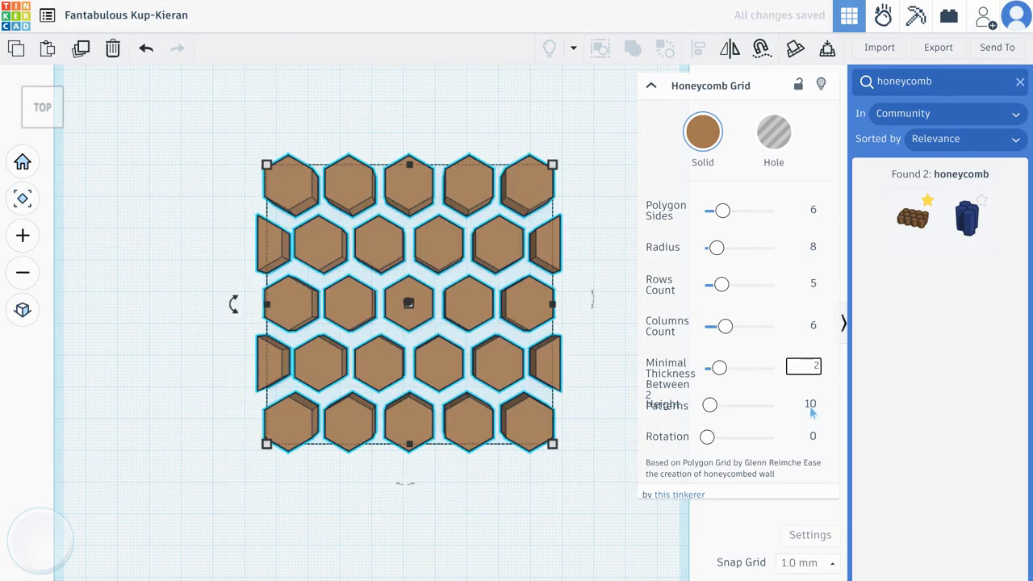
{"action": "scroll", "coordinate": [775, 406], "scroll_direction": "down", "scroll_amount": 1}
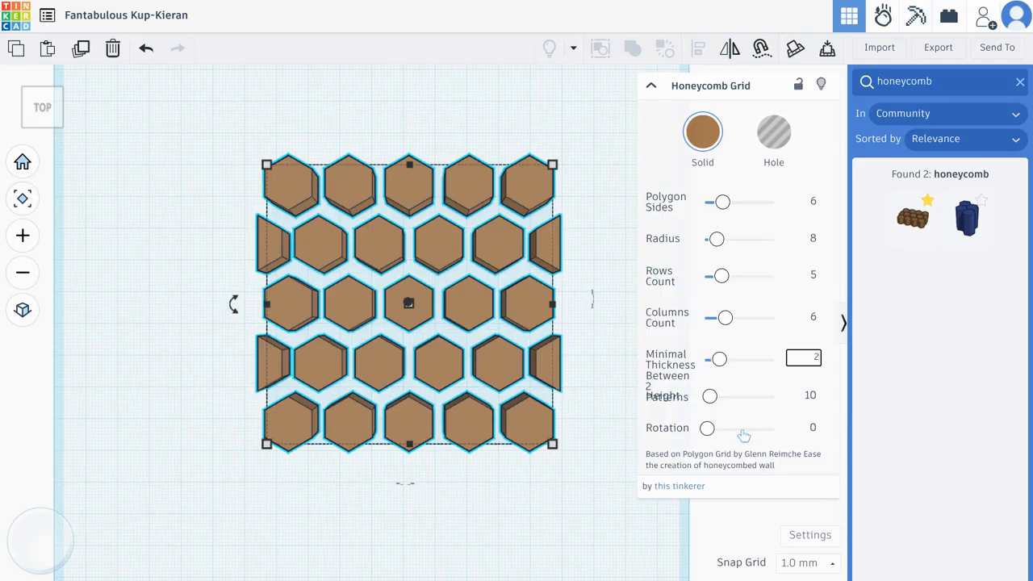
{"action": "left_click", "coordinate": [592, 208]}
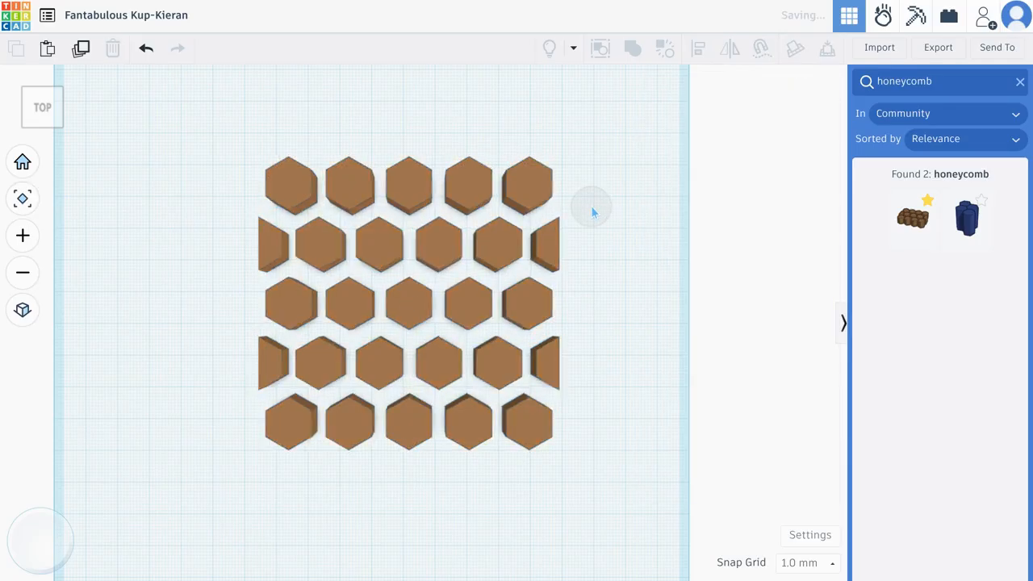
Return to the basic shapes, place a cylinder on top of the honeycomb's central hexagon and make it a hole
{"action": "left_click", "coordinate": [1020, 82]}
{"action": "scroll", "coordinate": [985, 226], "scroll_direction": "down", "scroll_amount": 3}
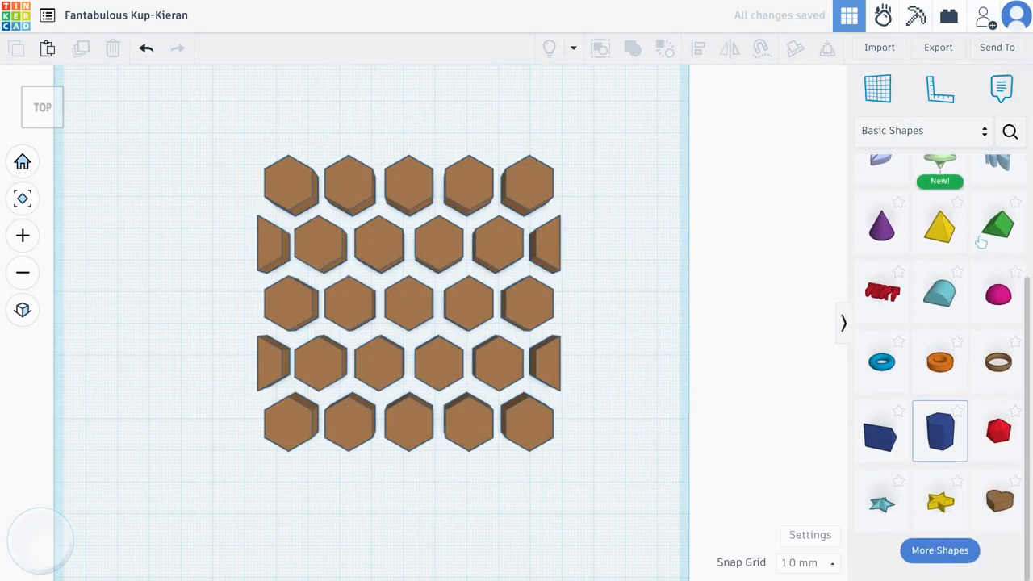
{"action": "scroll", "coordinate": [989, 238], "scroll_direction": "up", "scroll_amount": 3}
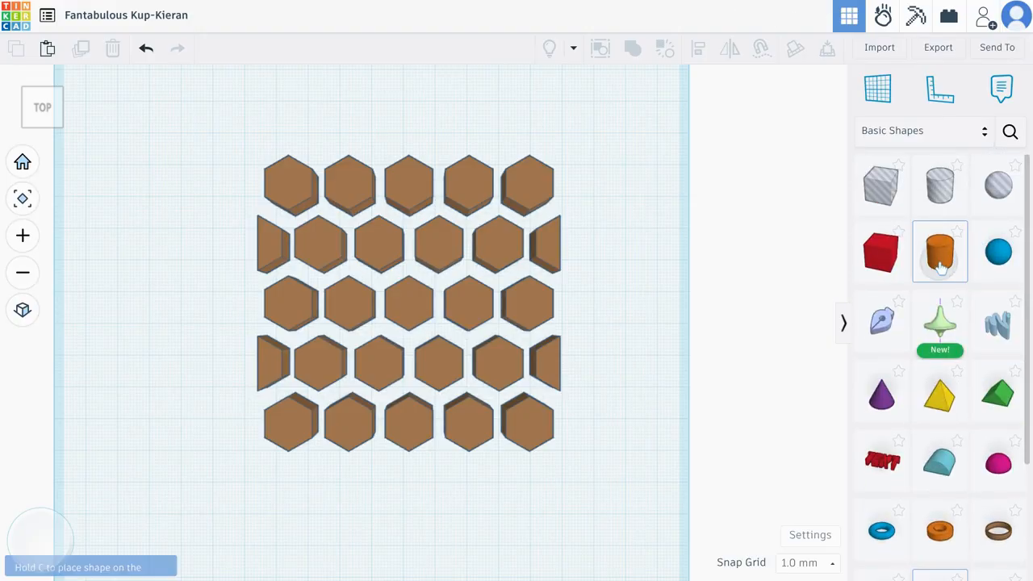
{"action": "left_click_drag", "start_coordinate": [939, 266], "coordinate": [410, 307]}
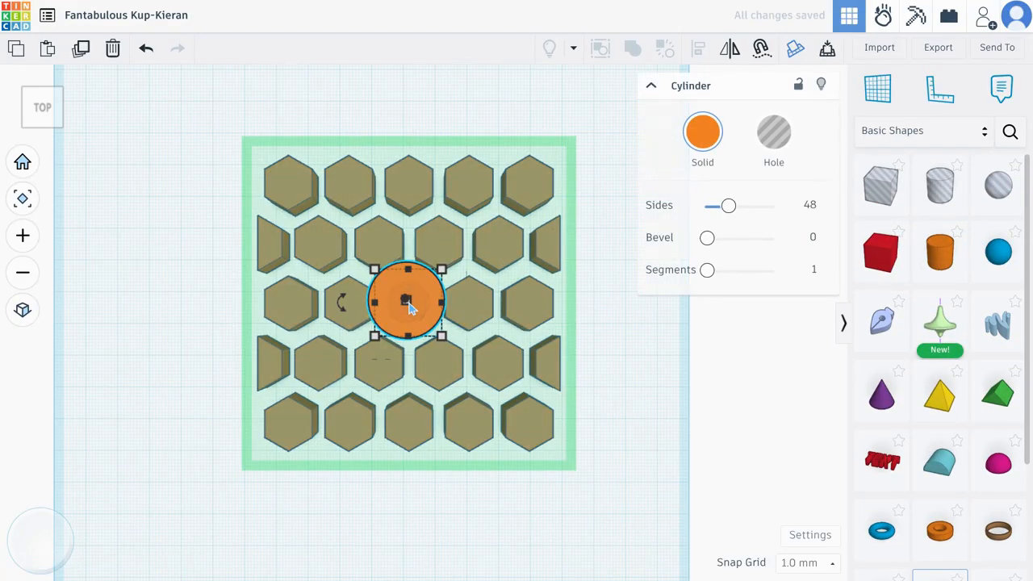
{"action": "left_click", "coordinate": [774, 134]}
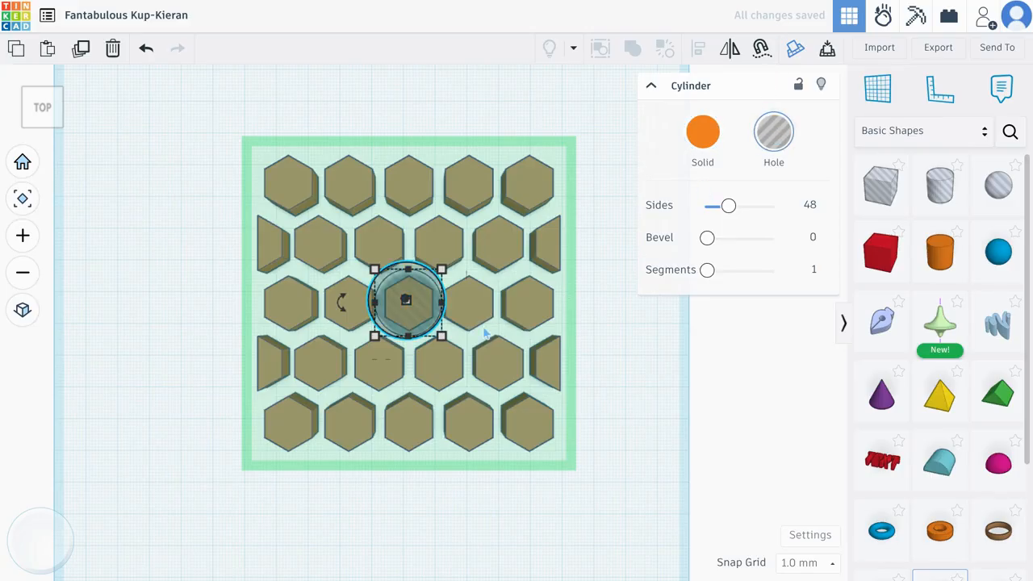
Enlarge the hole cylinder evenly about its centre to about 100.45 mm in diameter so it covers most of the honeycomb
{"action": "key", "text": "shift"}
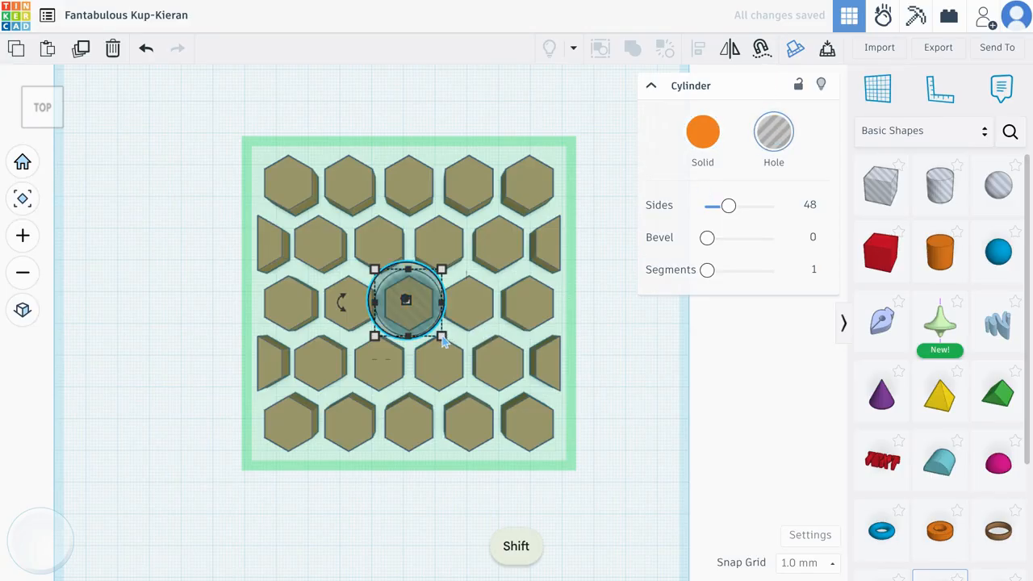
{"action": "left_click_drag", "start_coordinate": [443, 342], "coordinate": [569, 383], "text": "shift"}
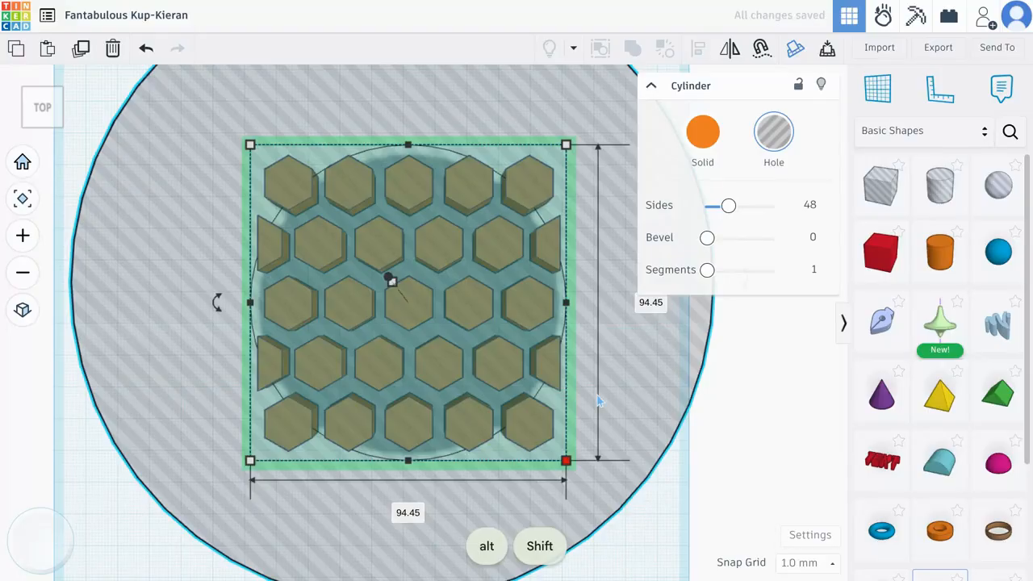
{"action": "left_click", "coordinate": [116, 486]}
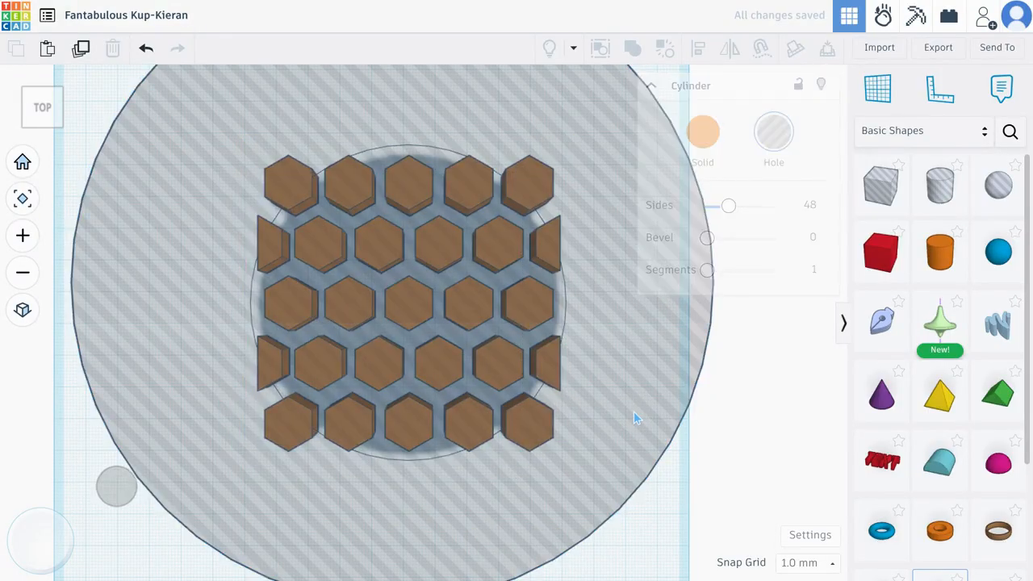
{"action": "mouse_move", "coordinate": [108, 488]}
{"action": "left_mouse_down"}
{"action": "mouse_move", "coordinate": [113, 394]}
{"action": "mouse_move", "coordinate": [118, 472]}
{"action": "left_mouse_up"}
{"action": "left_click", "coordinate": [596, 363]}
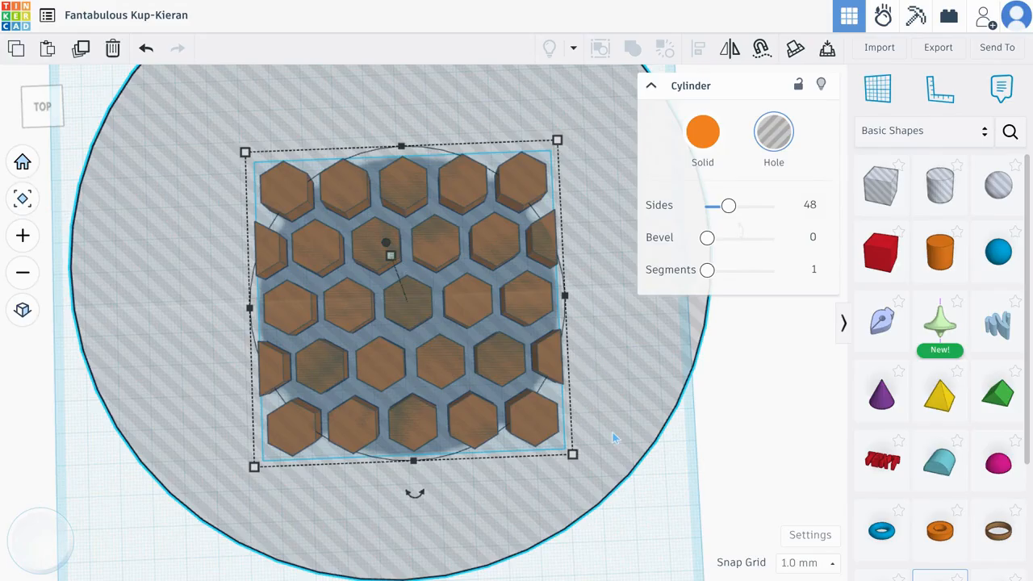
{"action": "left_click_drag", "start_coordinate": [572, 454], "coordinate": [584, 466], "text": "shift"}
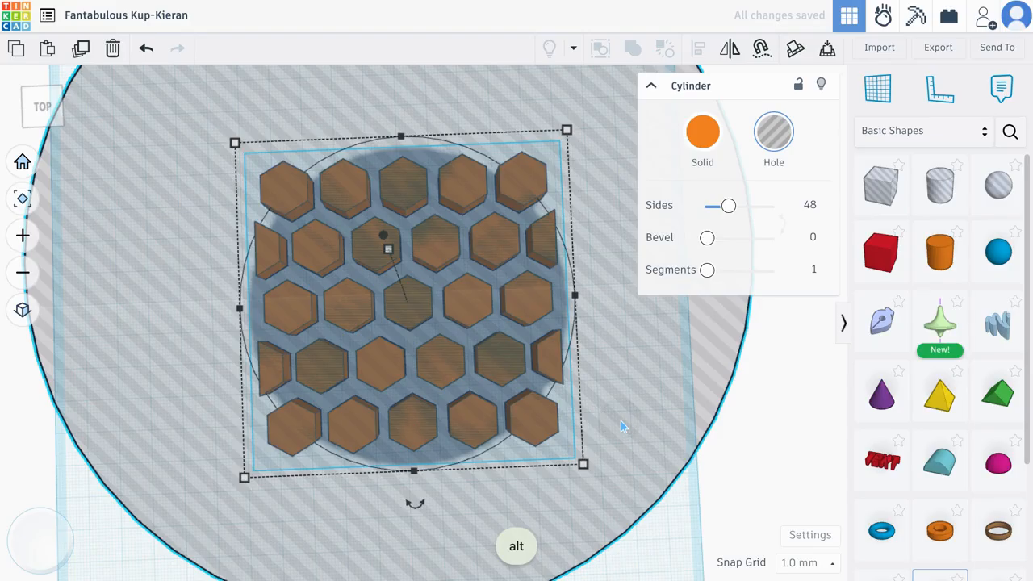
Reduce the height of the hole cylinder to 9 mm
{"action": "right_click_drag", "start_coordinate": [682, 418], "coordinate": [687, 351]}
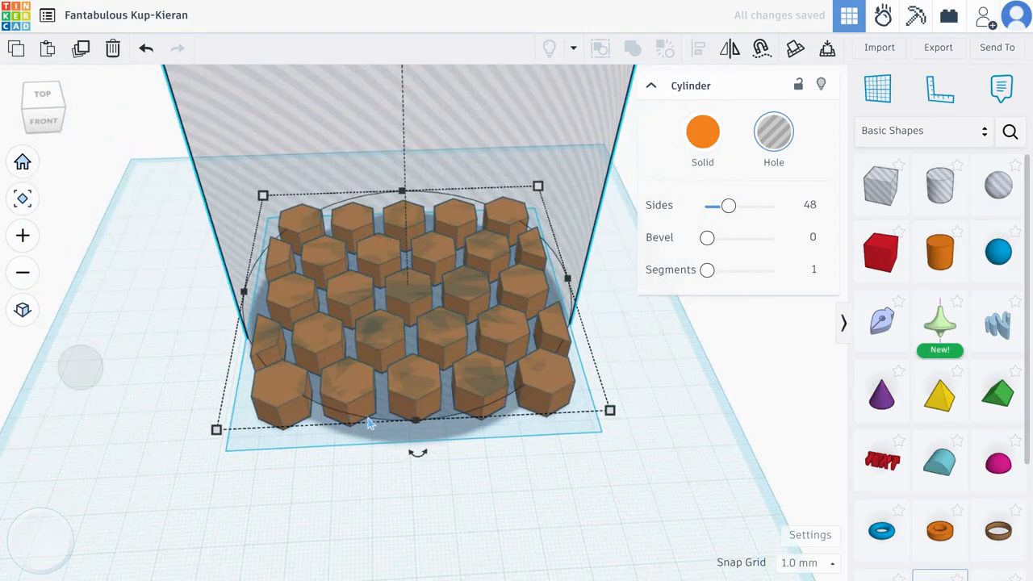
{"action": "scroll", "coordinate": [368, 417], "scroll_direction": "down", "scroll_amount": 4}
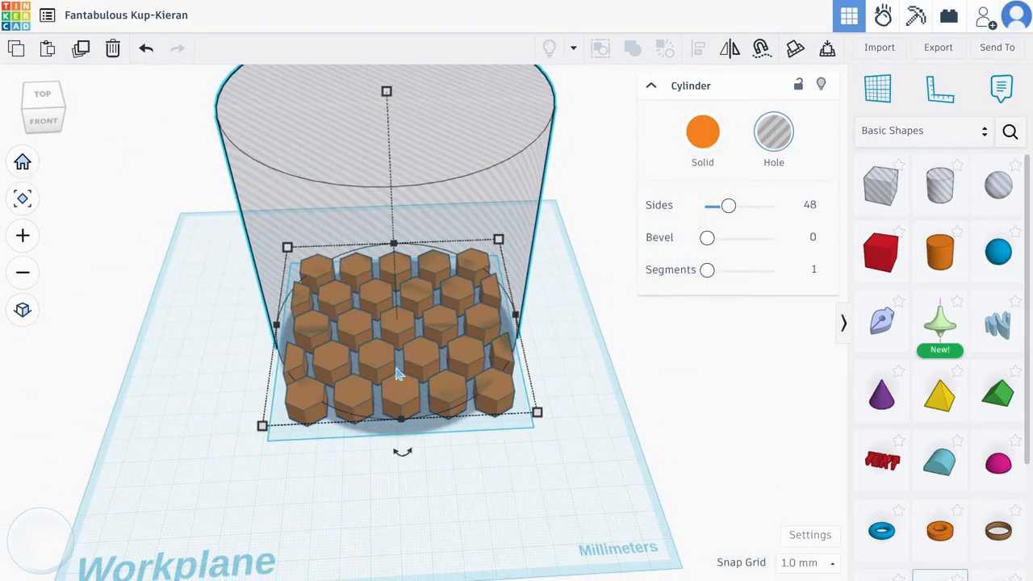
{"action": "left_click_drag", "start_coordinate": [386, 94], "coordinate": [468, 313]}
{"action": "left_click", "coordinate": [467, 305]}
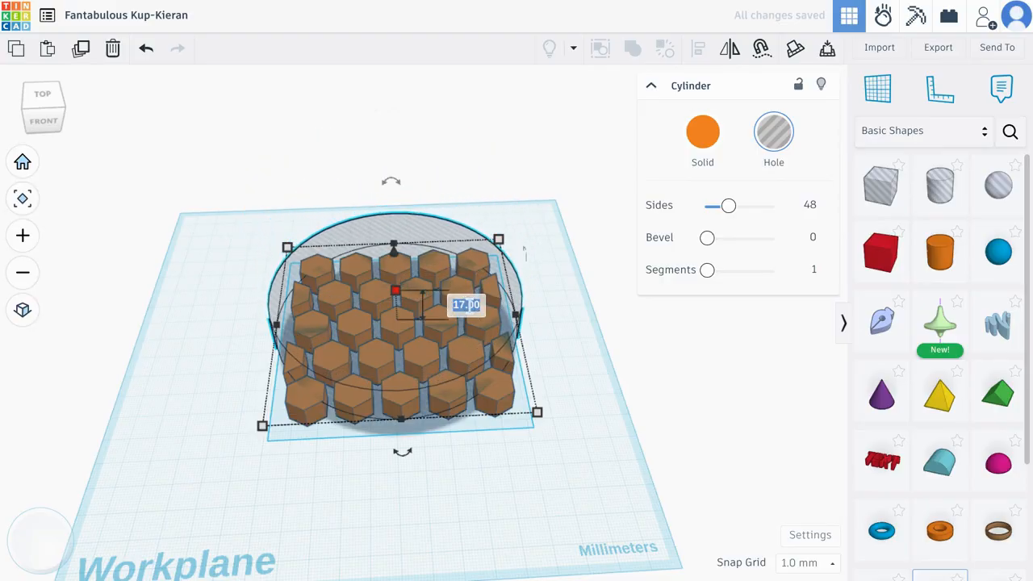
{"action": "type", "text": "9"}
{"action": "left_click", "coordinate": [564, 326]}
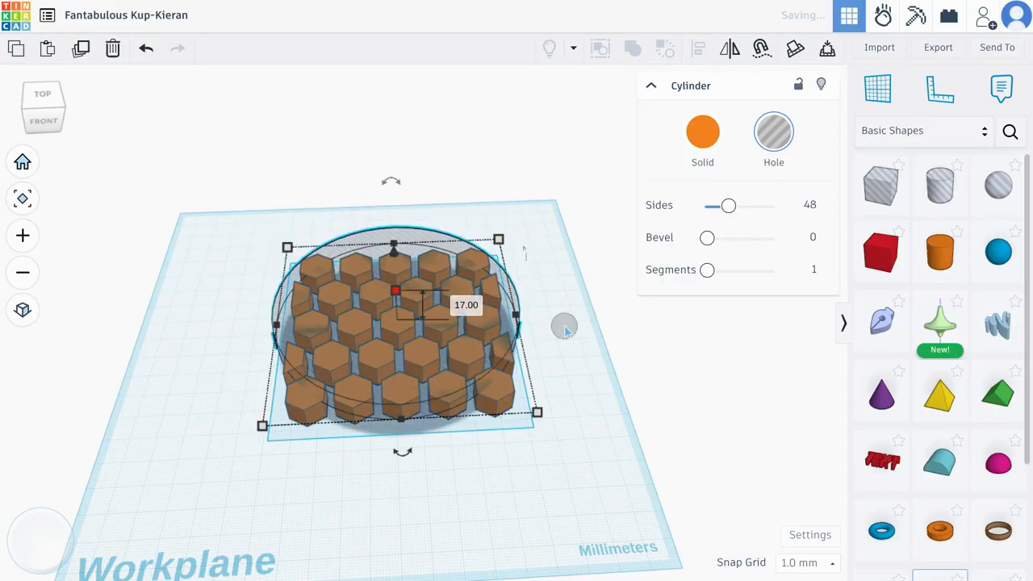
Drop the hole cylinder down onto the workplane so it overlaps the honeycomb hexagons, and deselect it
{"action": "right_click_drag", "start_coordinate": [157, 484], "coordinate": [139, 392]}
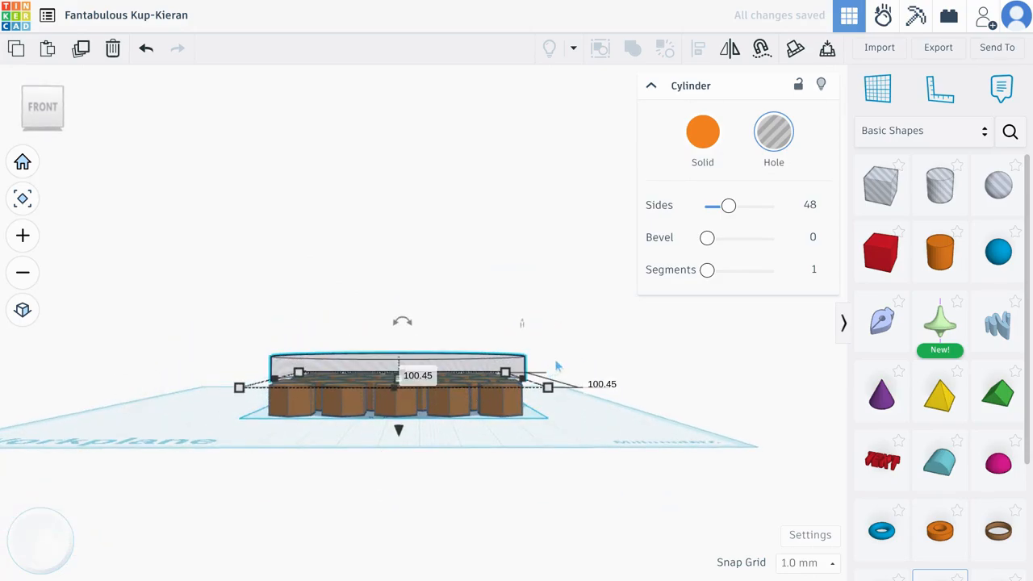
{"action": "key", "text": "d"}
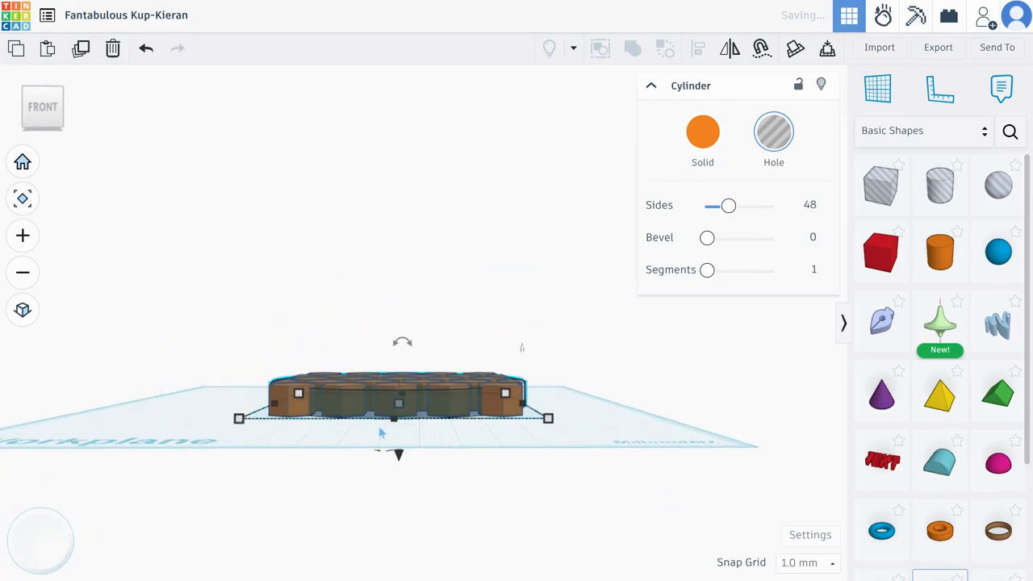
{"action": "left_click", "coordinate": [615, 405]}
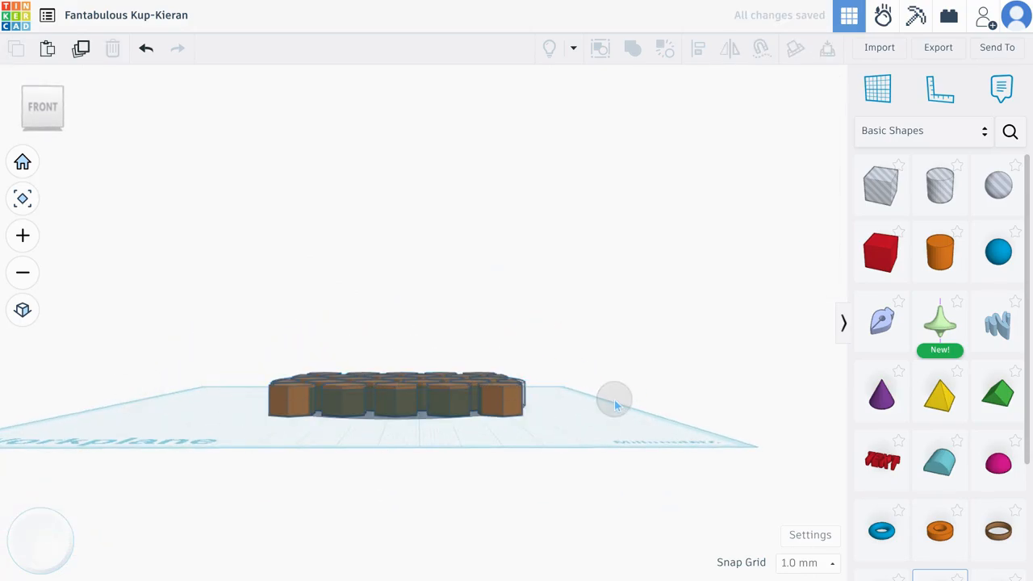
Place 20 mm box holes over the honeycomb's two back corner hexagons and the right-hand partial hexagon in the second row
{"action": "left_click_drag", "start_coordinate": [41, 111], "coordinate": [23, 271]}
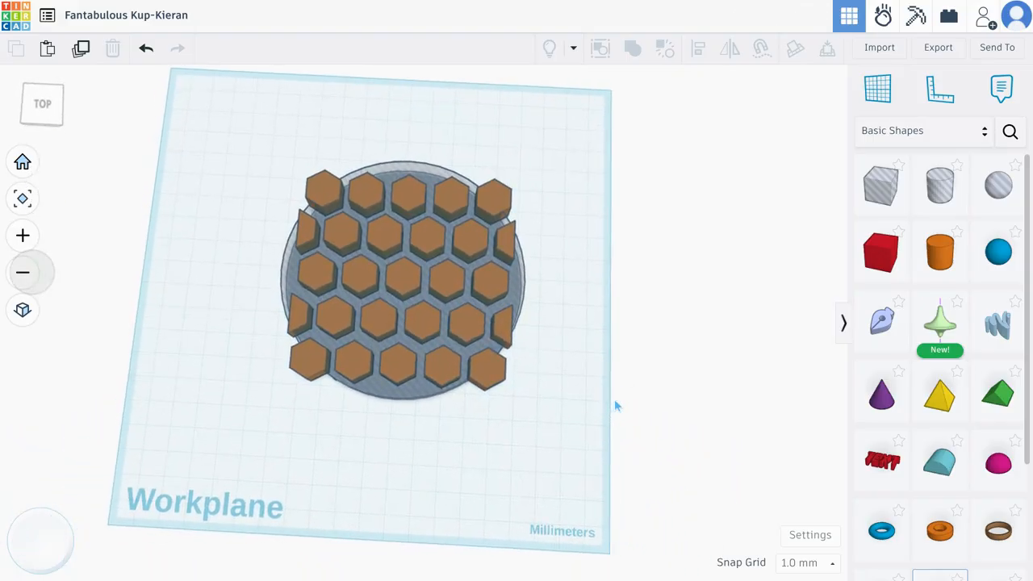
{"action": "left_click_drag", "start_coordinate": [44, 136], "coordinate": [62, 178]}
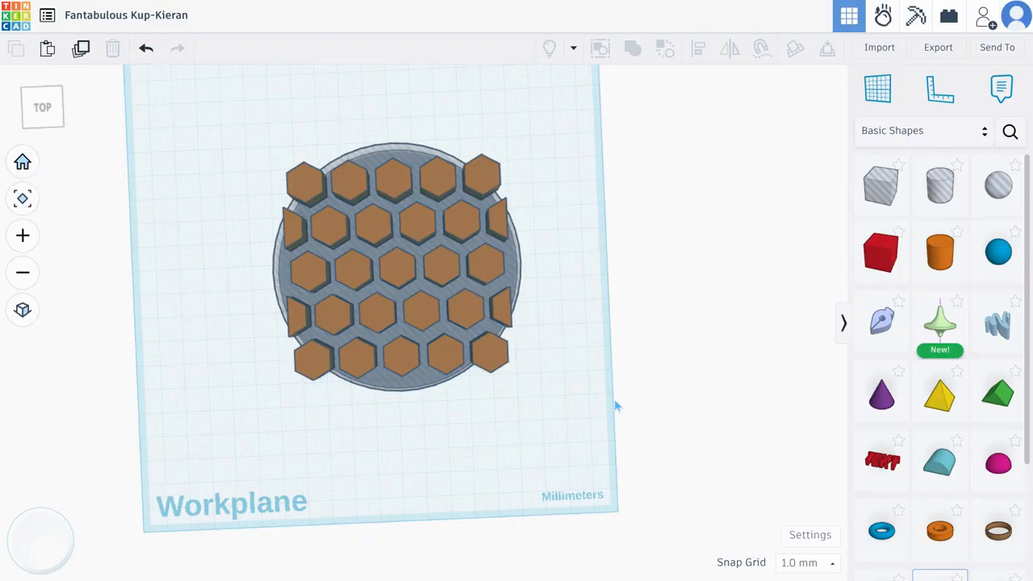
{"action": "left_click", "coordinate": [42, 107]}
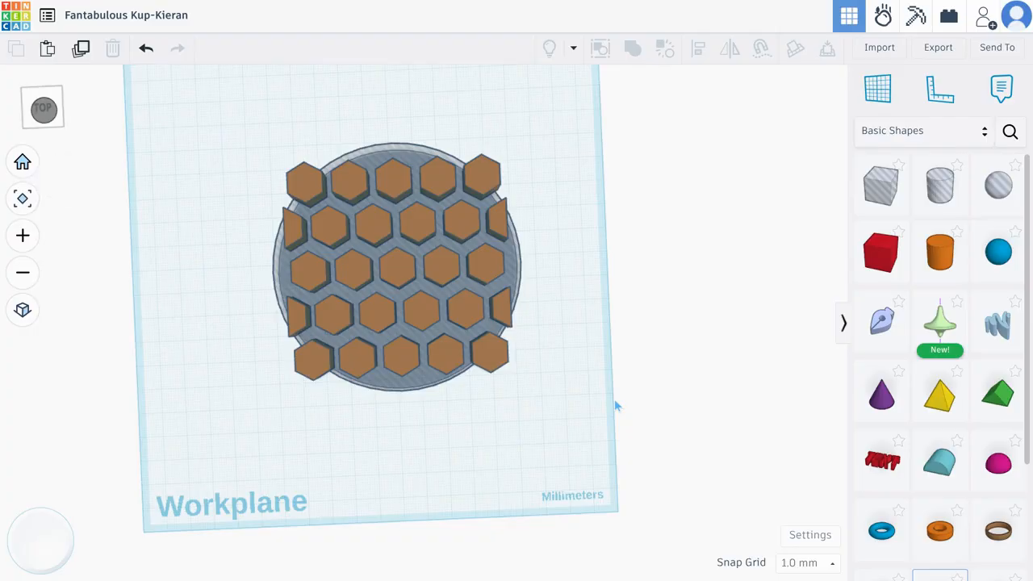
{"action": "scroll", "coordinate": [357, 280], "scroll_direction": "up", "scroll_amount": 3}
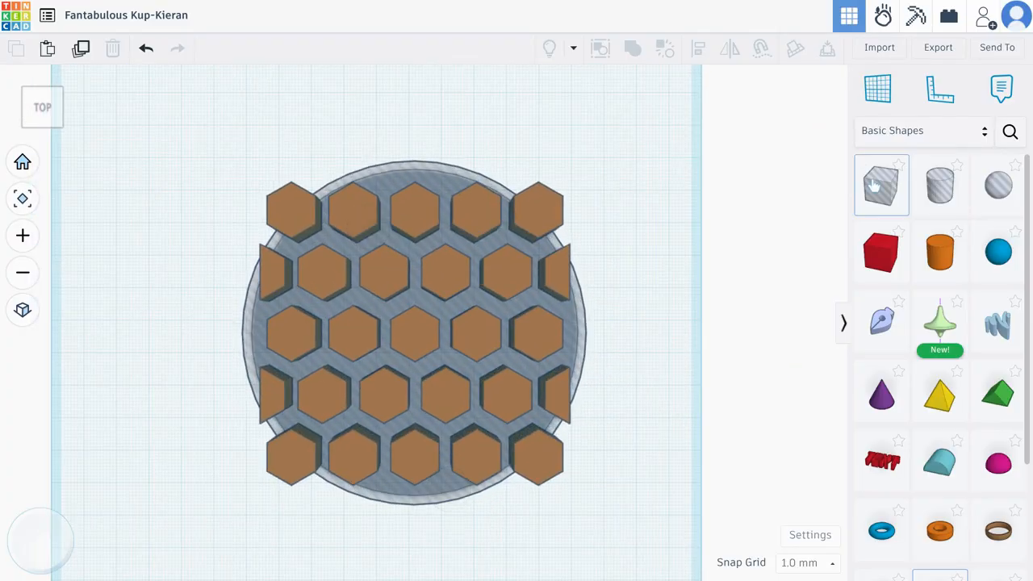
{"action": "left_click_drag", "start_coordinate": [880, 183], "coordinate": [545, 209]}
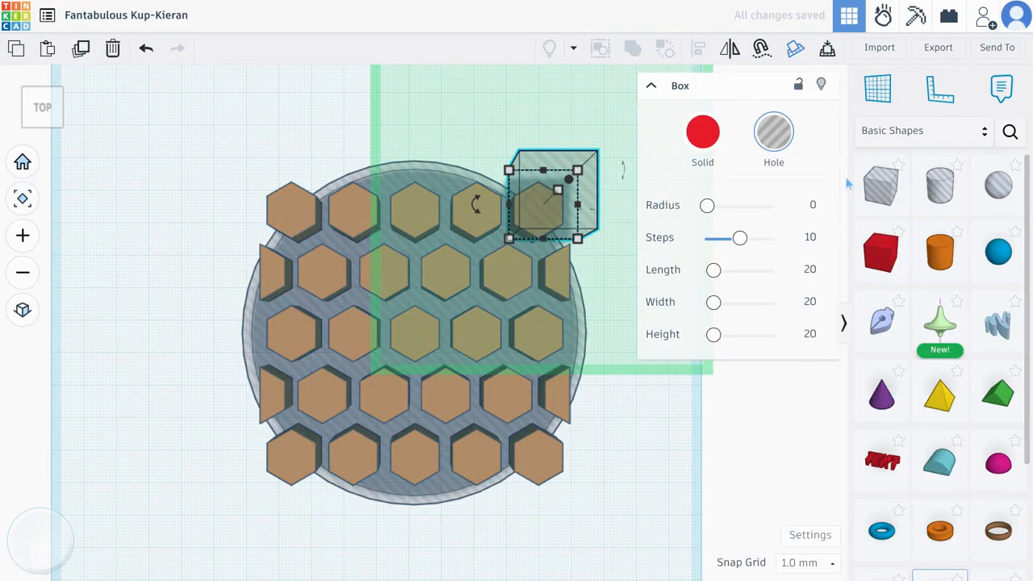
{"action": "left_click_drag", "start_coordinate": [881, 185], "coordinate": [288, 209]}
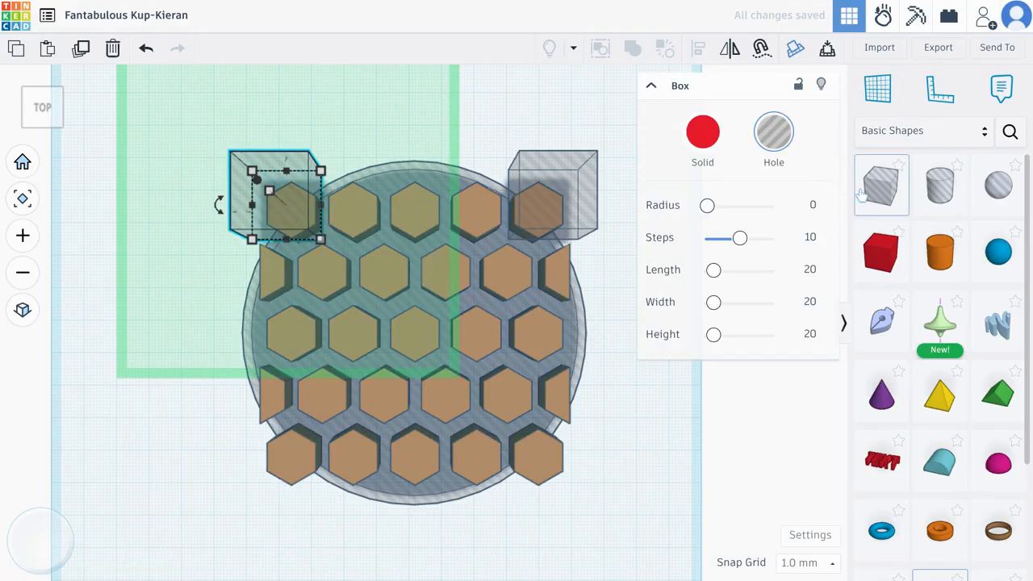
{"action": "left_click_drag", "start_coordinate": [867, 186], "coordinate": [576, 271]}
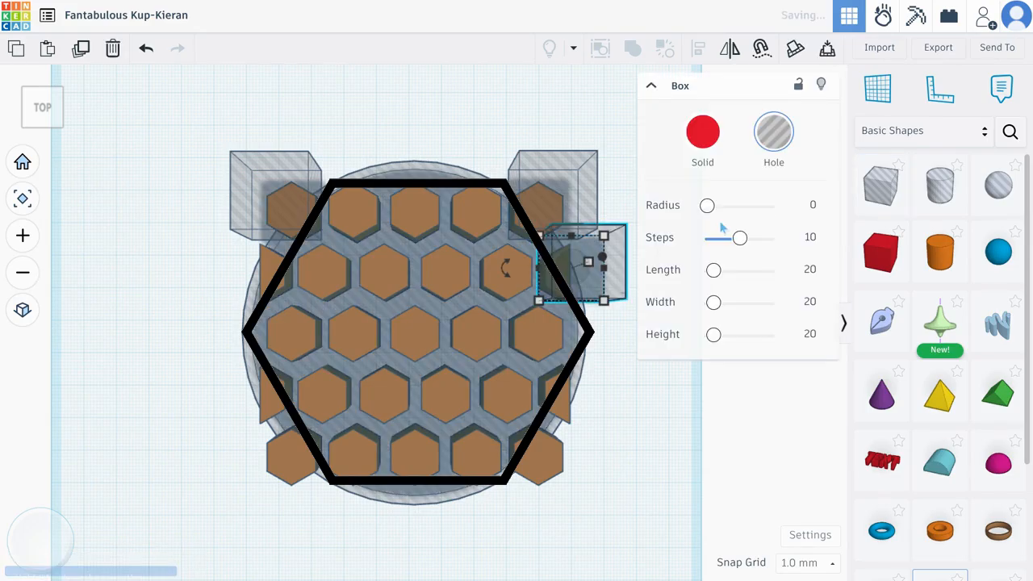
Place more box holes over the two front corner hexagons and the remaining partial hexagons along both sides of the honeycomb
{"action": "left_click_drag", "start_coordinate": [880, 186], "coordinate": [549, 469]}
{"action": "left_click_drag", "start_coordinate": [879, 196], "coordinate": [261, 271]}
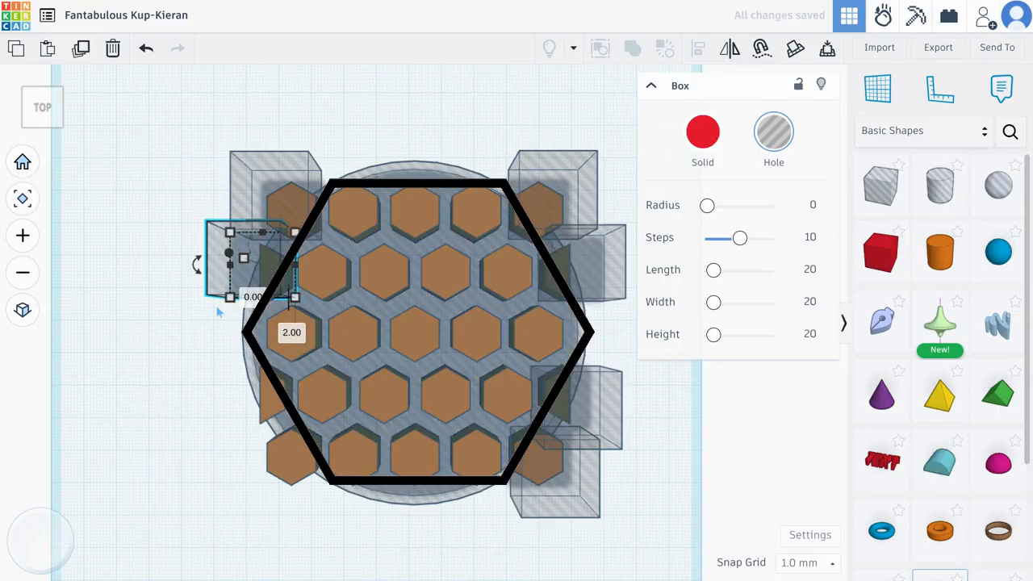
{"action": "left_click_drag", "start_coordinate": [880, 188], "coordinate": [251, 403]}
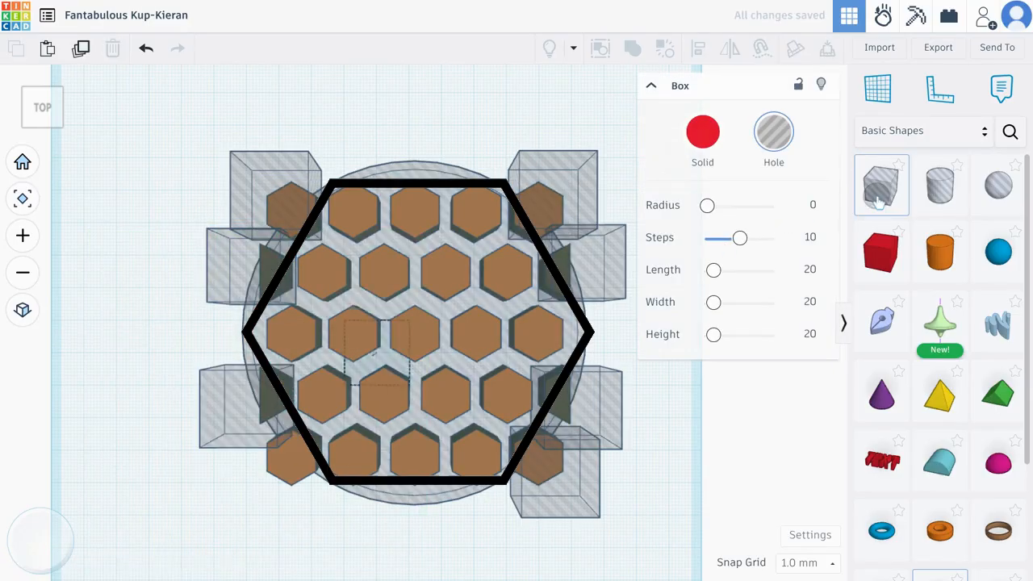
{"action": "left_click_drag", "start_coordinate": [879, 201], "coordinate": [271, 471]}
{"action": "left_click", "coordinate": [91, 464]}
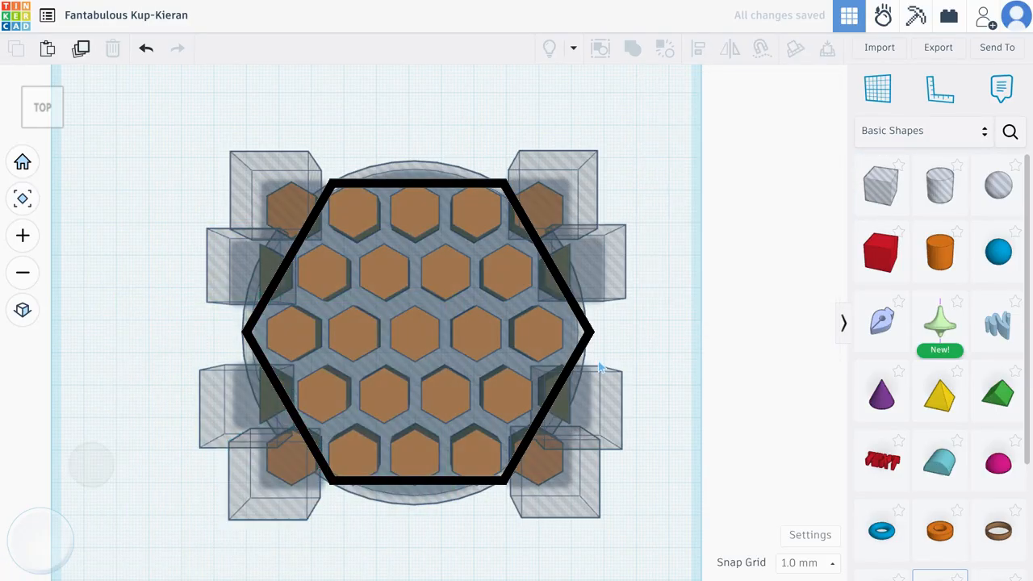
Drop the raised box holes along the honeycomb's left side onto the workplane, from the back corner to the front corner
{"action": "left_click_drag", "start_coordinate": [41, 112], "coordinate": [44, 36]}
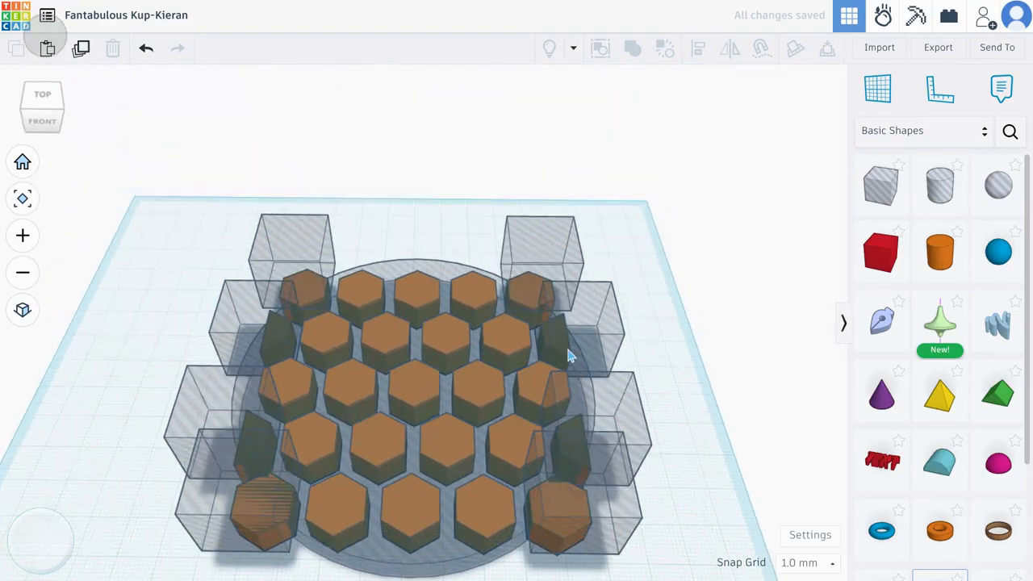
{"action": "left_click_drag", "start_coordinate": [45, 122], "coordinate": [45, 71]}
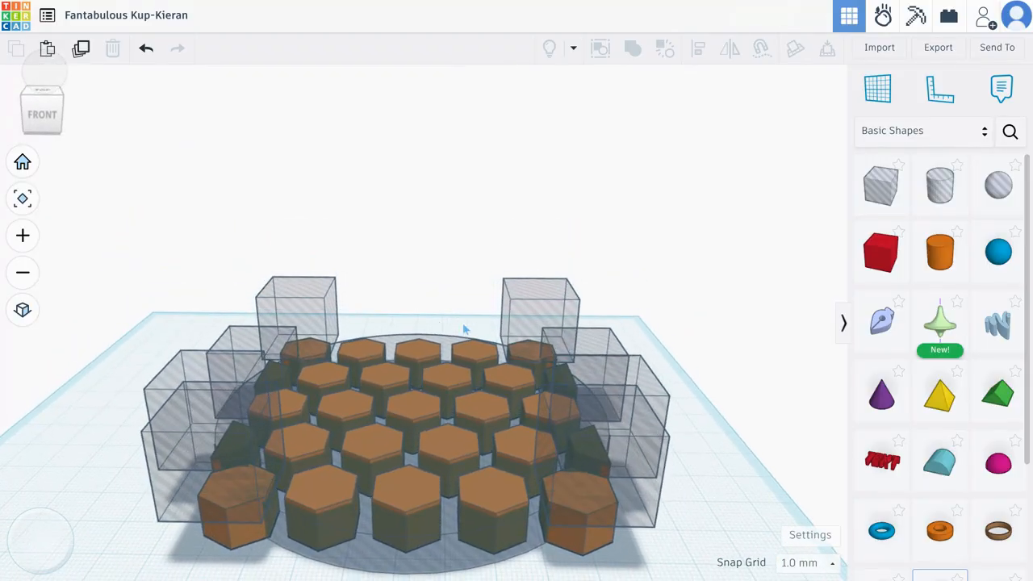
{"action": "left_click", "coordinate": [297, 292]}
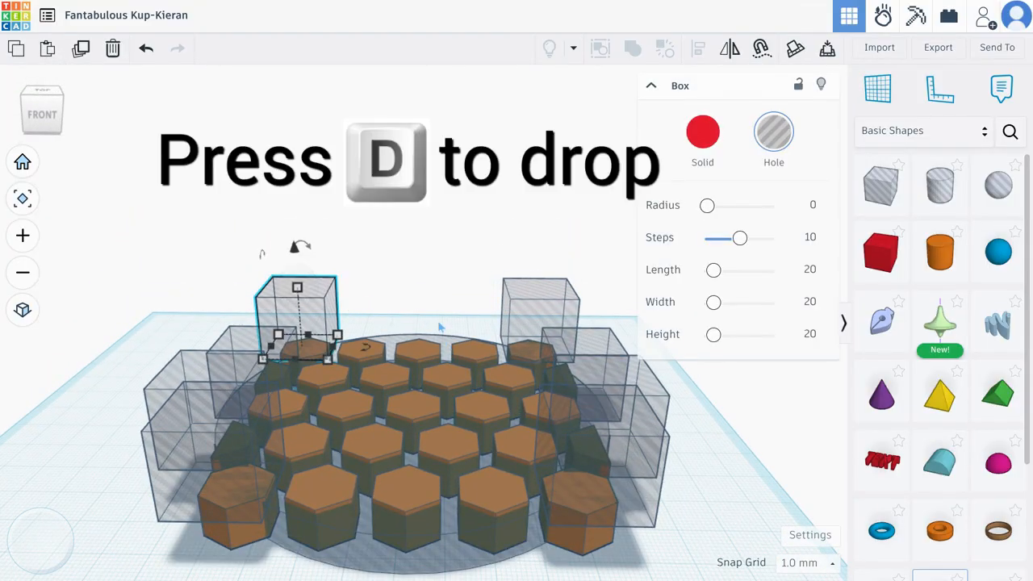
{"action": "key", "text": "d"}
{"action": "left_click_drag", "start_coordinate": [299, 330], "coordinate": [125, 399]}
{"action": "left_click", "coordinate": [190, 430]}
{"action": "key", "text": "d"}
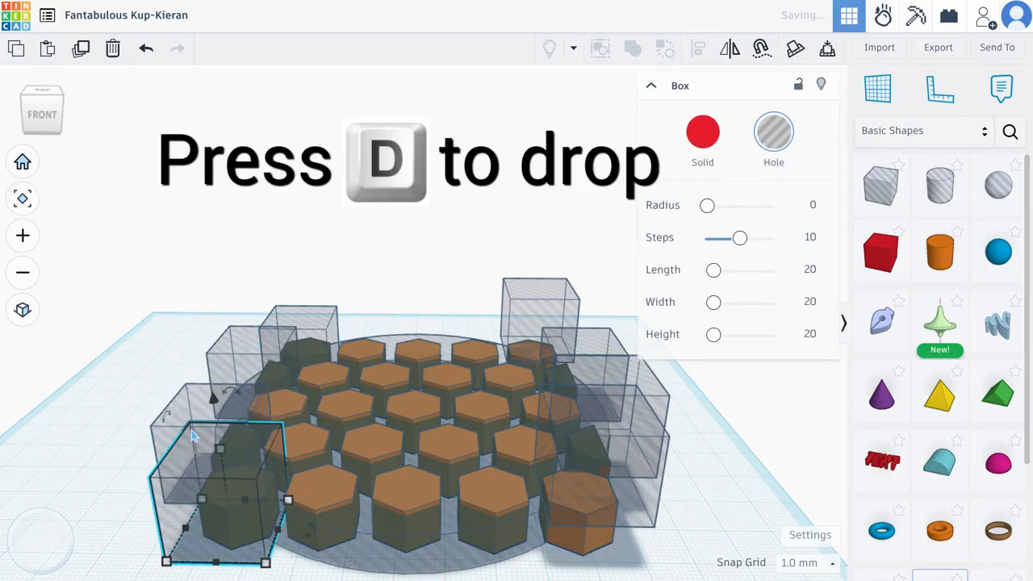
Drop the box holes at the honeycomb's right back and right front corners onto the workplane, and deselect them
{"action": "left_click", "coordinate": [552, 303]}
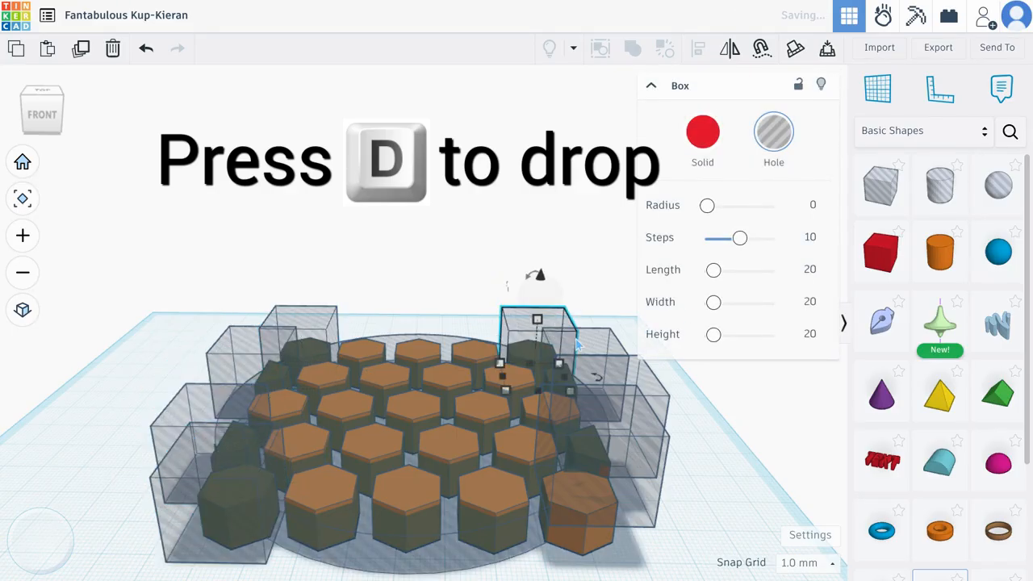
{"action": "left_click_drag", "start_coordinate": [552, 305], "coordinate": [584, 348]}
{"action": "left_click", "coordinate": [652, 452]}
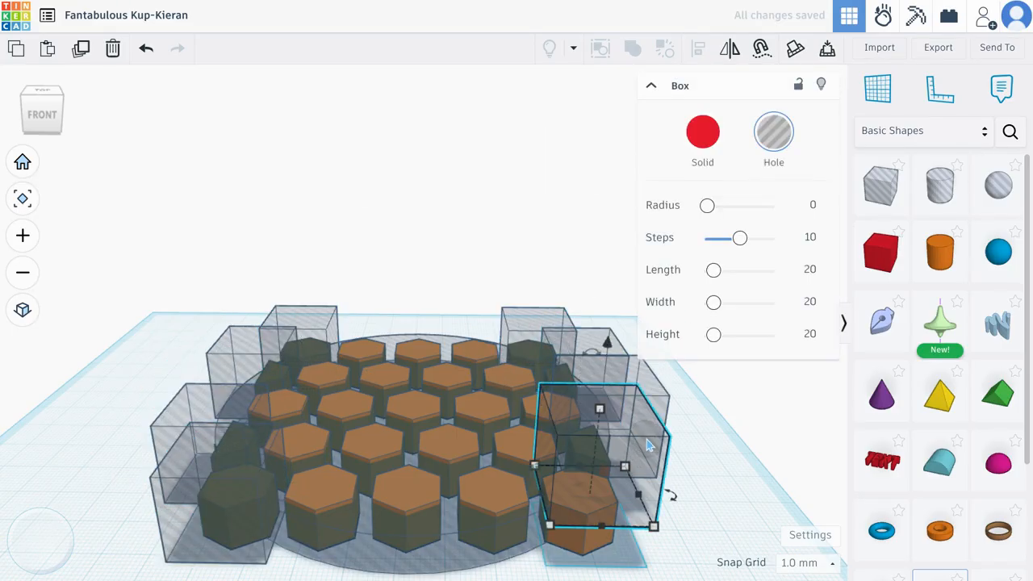
{"action": "key", "text": "d"}
{"action": "left_click", "coordinate": [684, 434]}
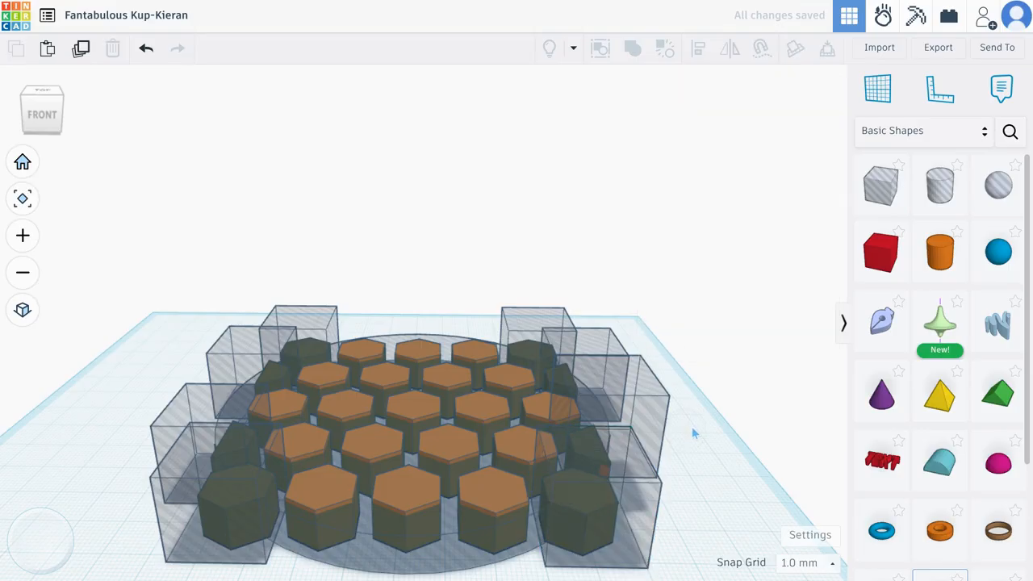
{"action": "left_click_drag", "start_coordinate": [40, 106], "coordinate": [41, 194]}
{"action": "left_click", "coordinate": [42, 105]}
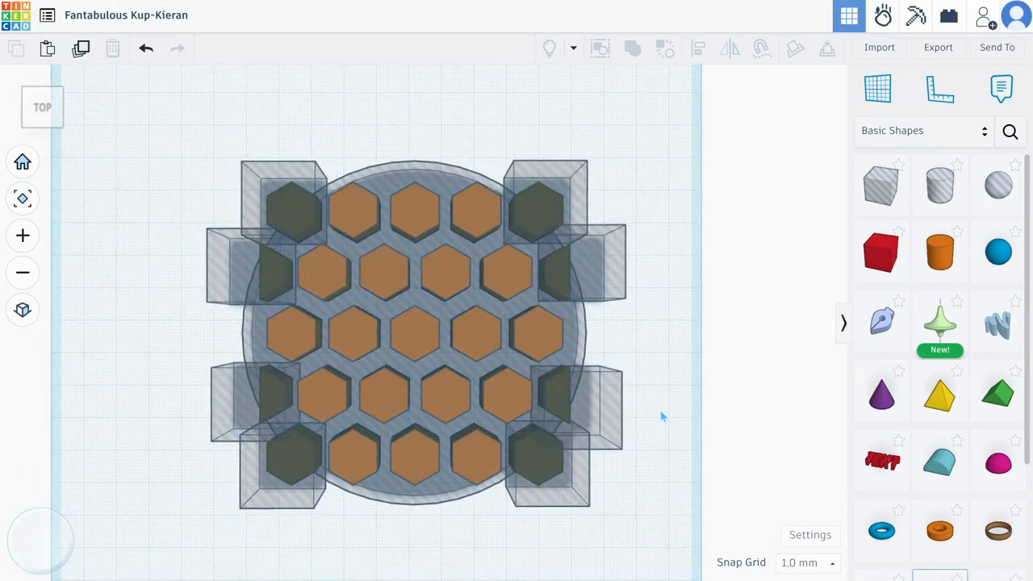
{"action": "key", "text": "shift"}
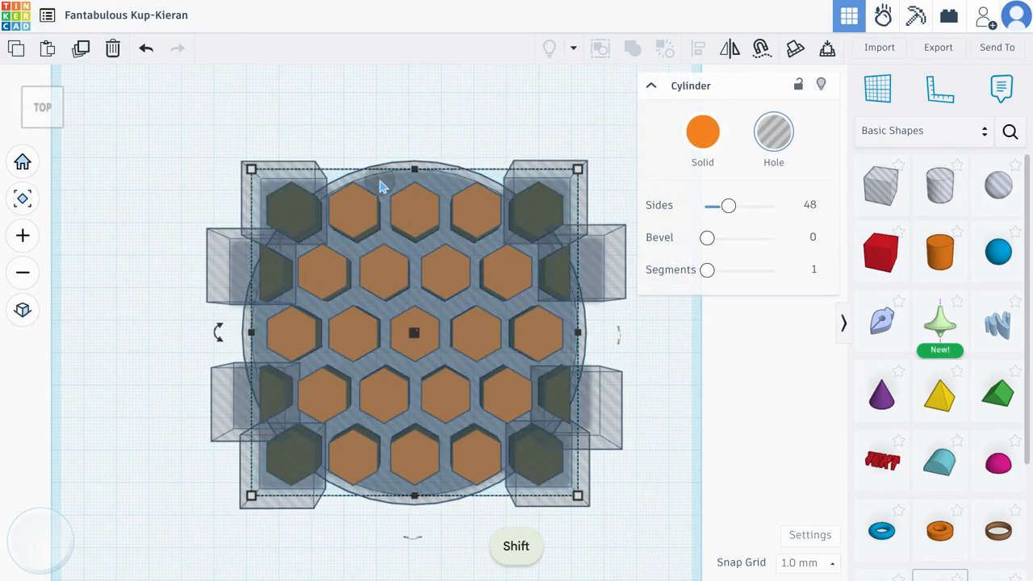
{"action": "left_click", "coordinate": [392, 191], "text": "shift"}
{"action": "left_click", "coordinate": [412, 208], "text": "shift"}
{"action": "left_click", "coordinate": [413, 210], "text": "shift"}
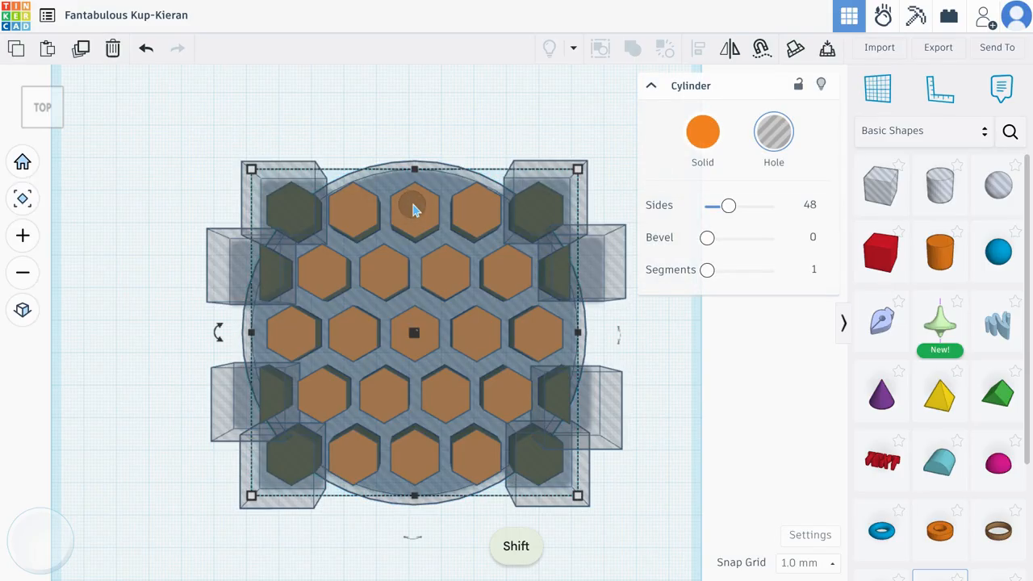
{"action": "left_click_drag", "start_coordinate": [679, 231], "coordinate": [655, 155]}
{"action": "left_click", "coordinate": [482, 295], "text": "shift"}
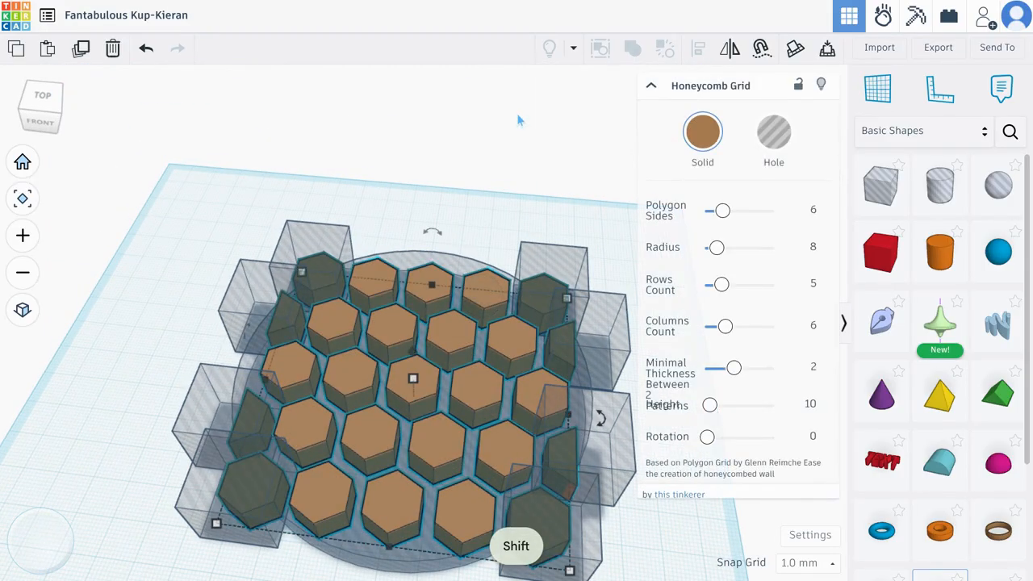
{"action": "left_click", "coordinate": [310, 233], "text": "shift"}
{"action": "left_click", "coordinate": [225, 277], "text": "shift"}
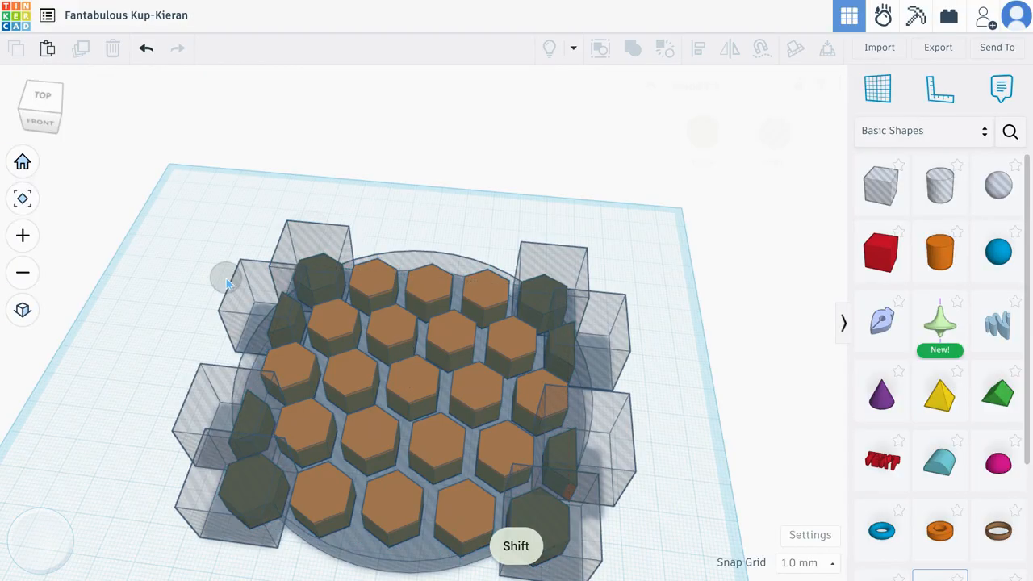
Union group the honeycomb grid with all eight box holes, leaving out the cylinder hole, to cut away the corner and partial hexagons
{"action": "left_click", "coordinate": [233, 280], "text": "shift"}
{"action": "left_click", "coordinate": [315, 236], "text": "shift"}
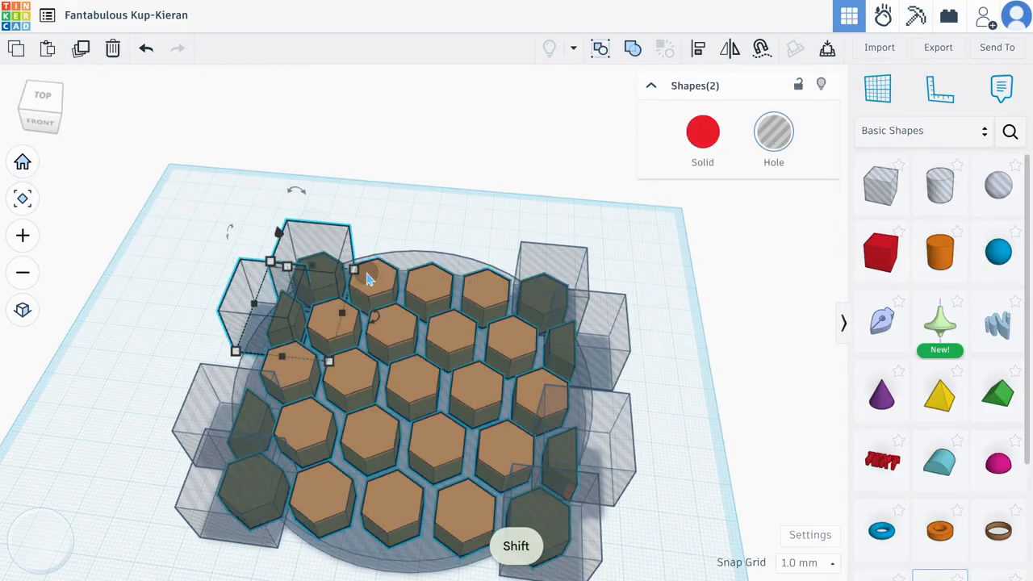
{"action": "left_click", "coordinate": [230, 389], "text": "shift"}
{"action": "left_click", "coordinate": [263, 500], "text": "shift"}
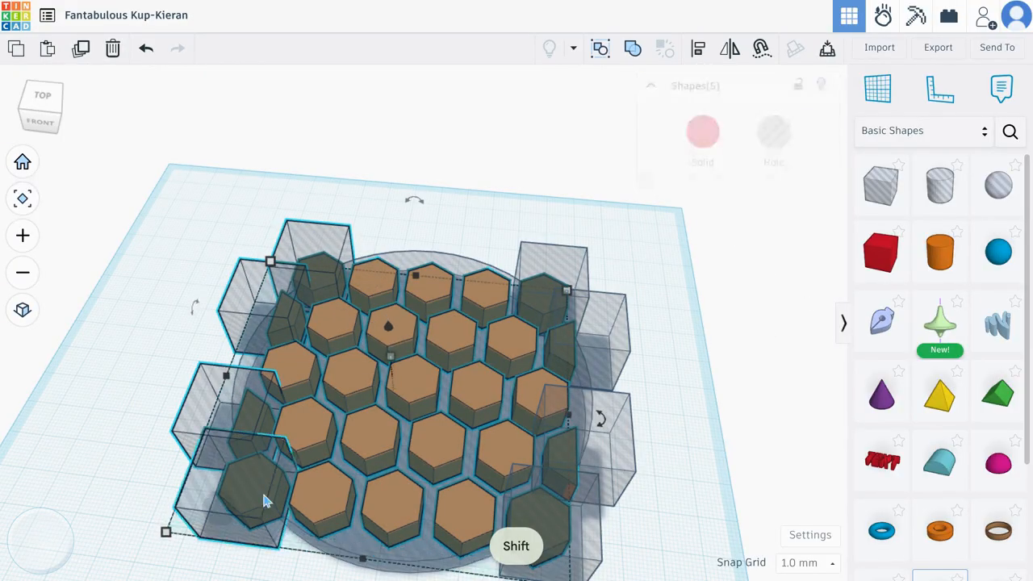
{"action": "left_click", "coordinate": [609, 466], "text": "shift"}
{"action": "left_click", "coordinate": [594, 513], "text": "shift"}
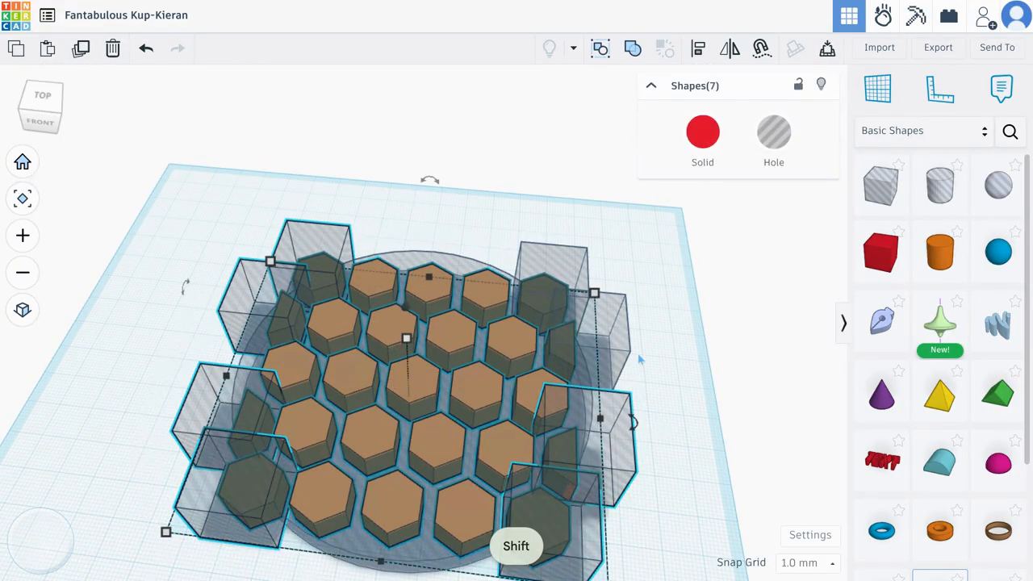
{"action": "left_click", "coordinate": [543, 256], "text": "shift"}
{"action": "left_click", "coordinate": [543, 257], "text": "shift"}
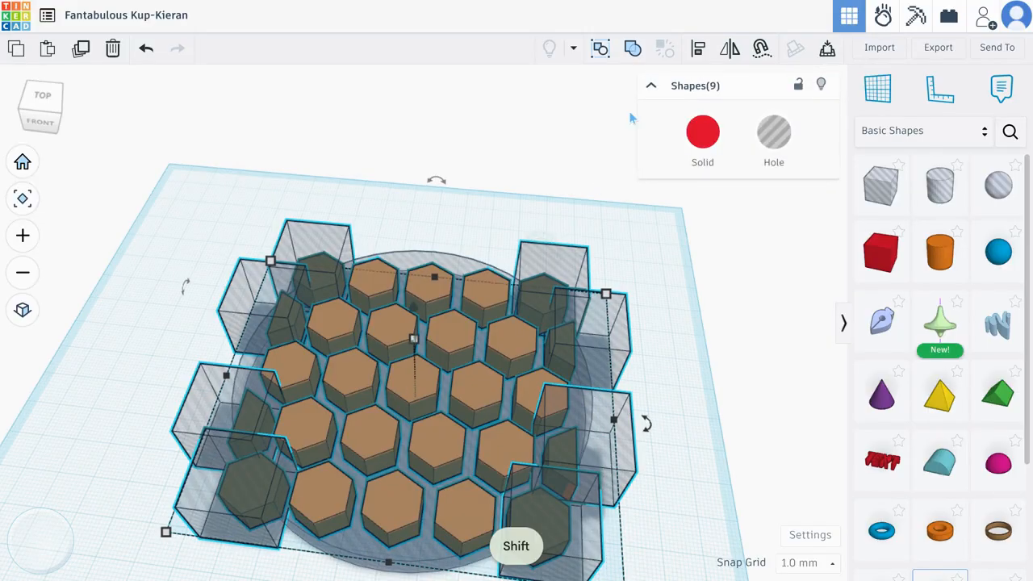
{"action": "left_click", "coordinate": [633, 49]}
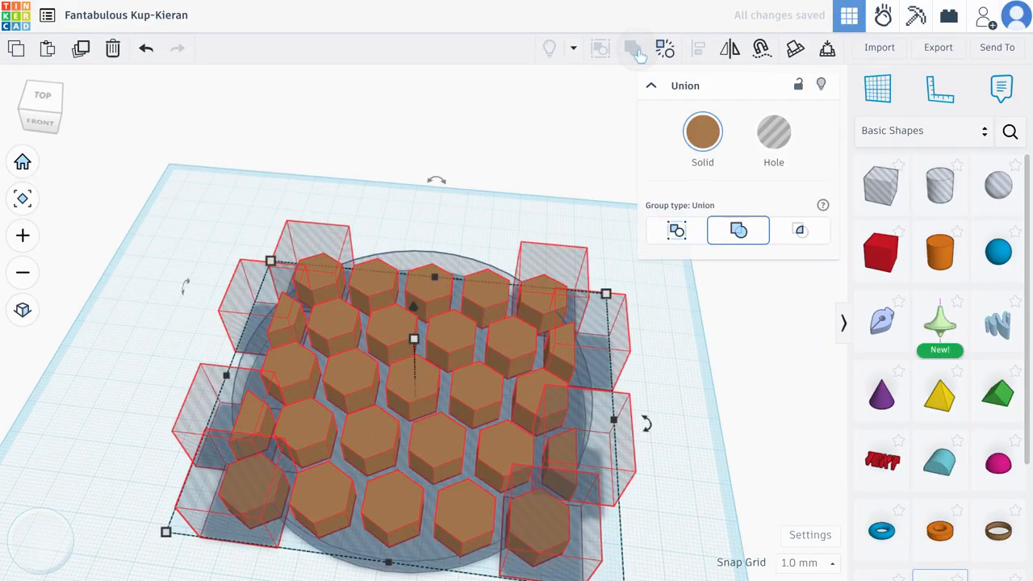
{"action": "left_click", "coordinate": [614, 335]}
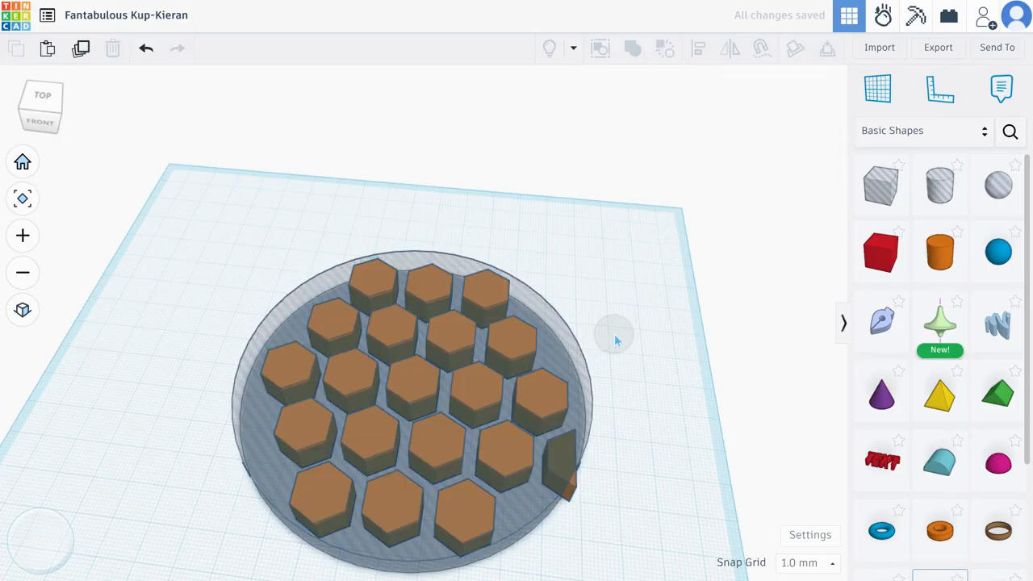
Place another box hole over the leftover partial hexagon at the right end of the fourth row, resting on the workplane
{"action": "left_click", "coordinate": [44, 99]}
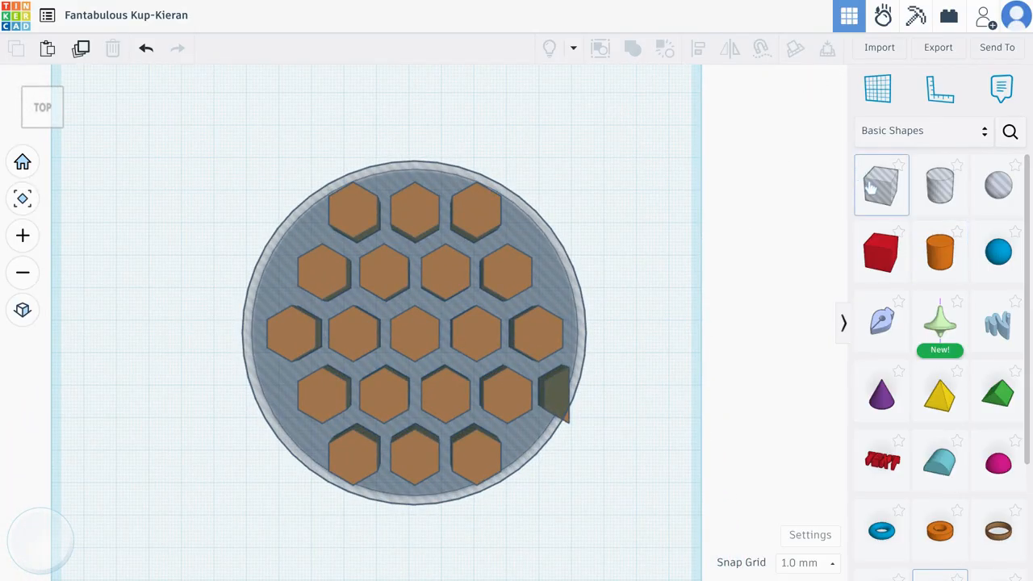
{"action": "left_click_drag", "start_coordinate": [871, 187], "coordinate": [575, 403]}
{"action": "left_click_drag", "start_coordinate": [45, 114], "coordinate": [41, 33]}
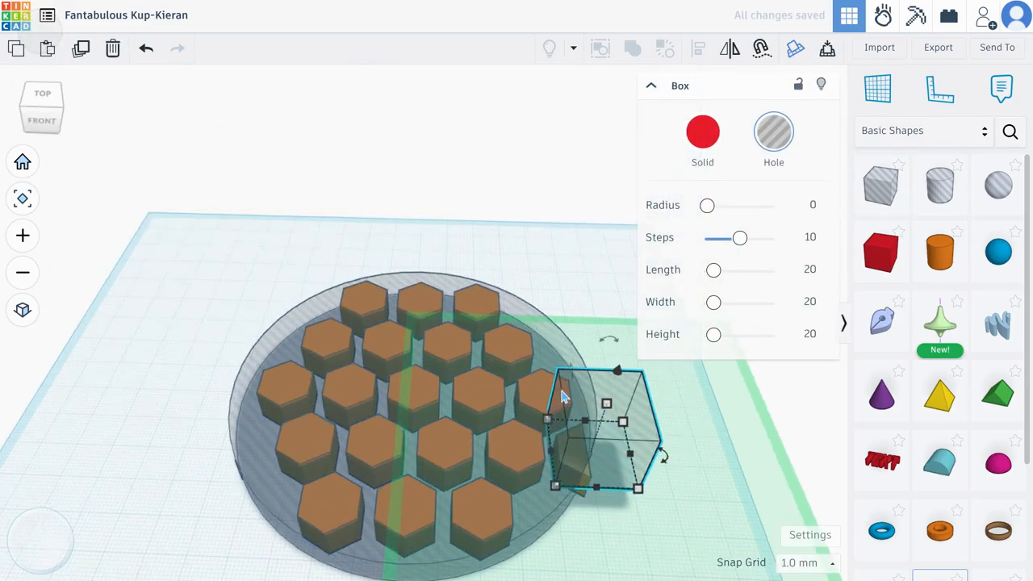
{"action": "left_click", "coordinate": [654, 546]}
{"action": "left_click", "coordinate": [614, 477]}
{"action": "left_click_drag", "start_coordinate": [612, 473], "coordinate": [603, 491]}
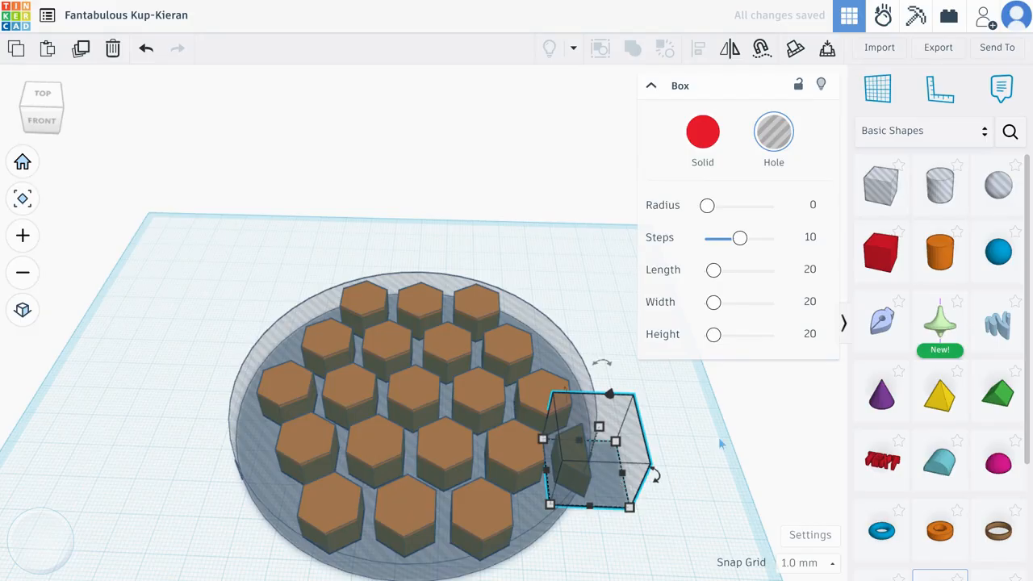
Union group the new box hole with the honeycomb to remove the leftover partial hexagon, and view the result from the top
{"action": "left_click", "coordinate": [537, 396], "text": "shift"}
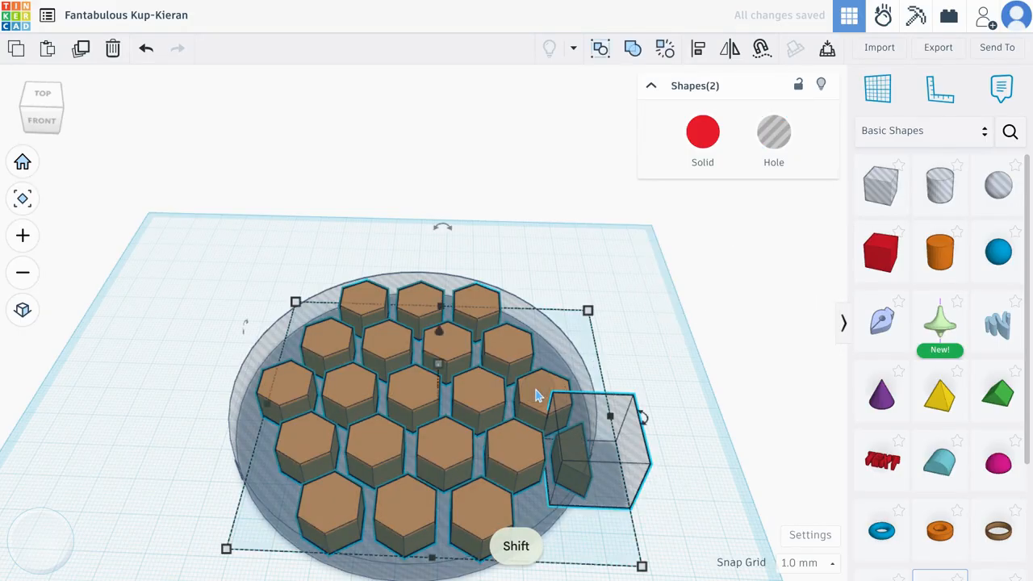
{"action": "left_click", "coordinate": [632, 48]}
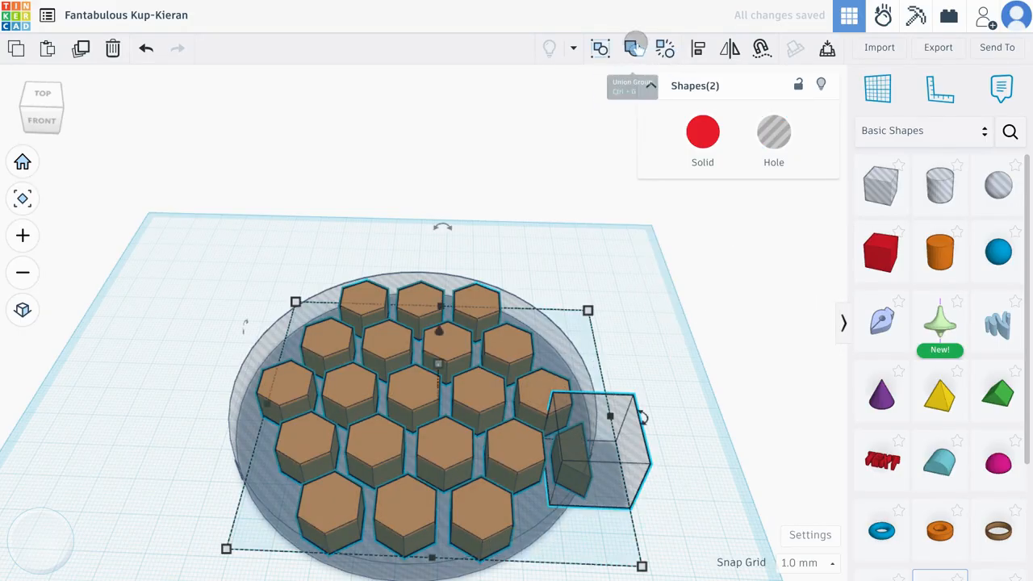
{"action": "left_click", "coordinate": [637, 333]}
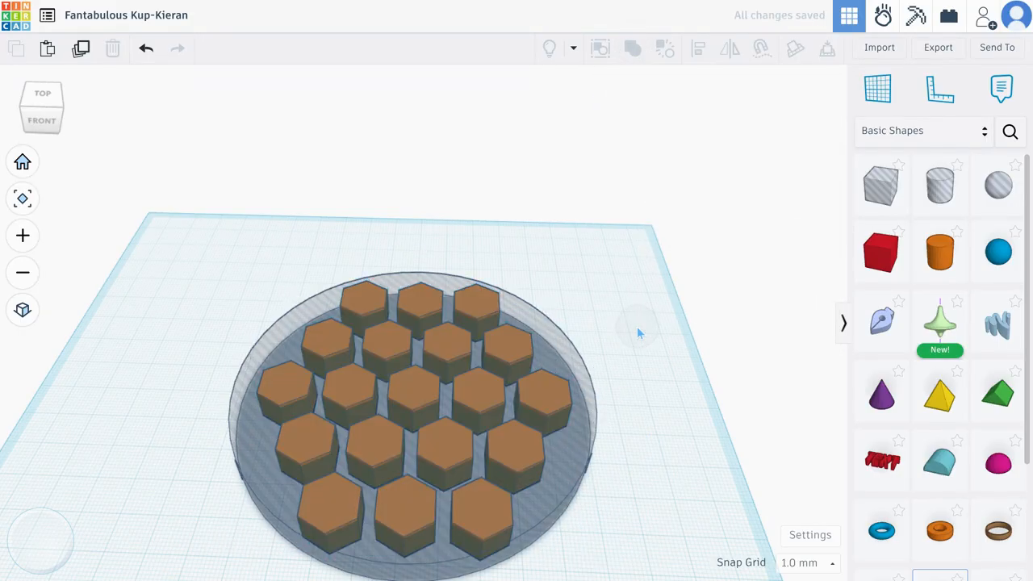
{"action": "left_click", "coordinate": [43, 95]}
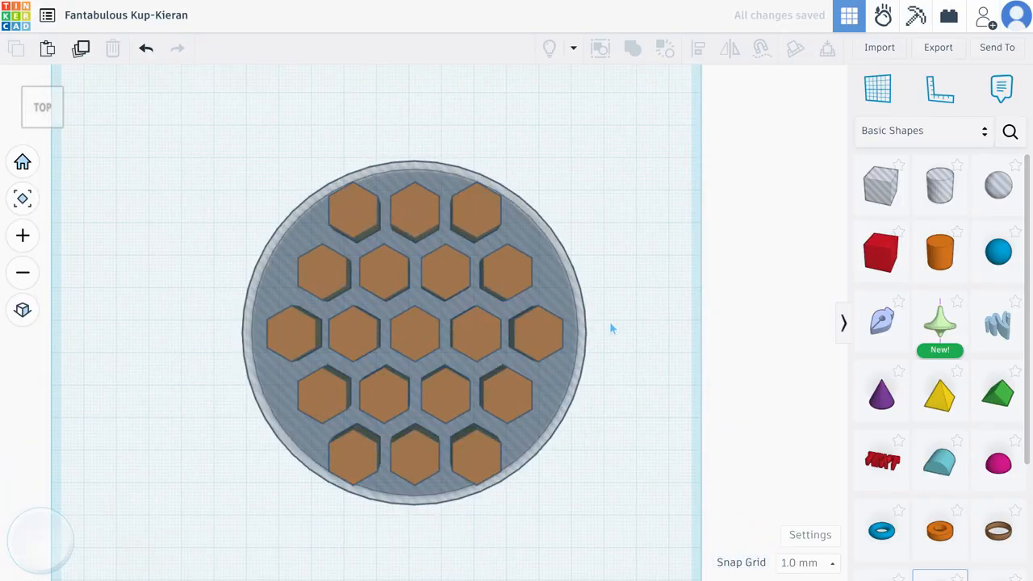
Turn the large cylinder into an orange solid and the hexagon group into a hole
{"action": "left_click", "coordinate": [552, 280]}
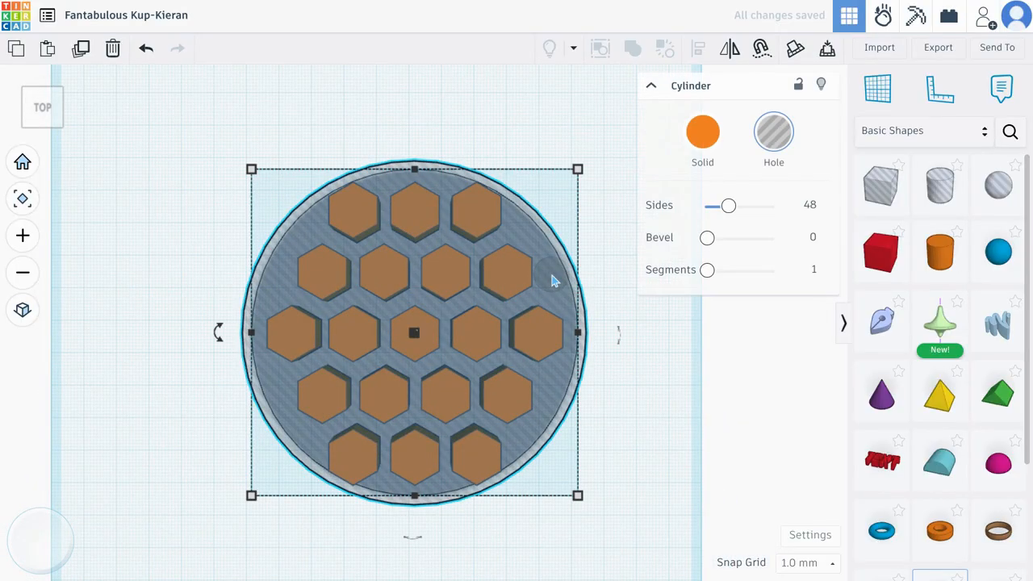
{"action": "left_click", "coordinate": [703, 132]}
{"action": "left_click", "coordinate": [498, 280]}
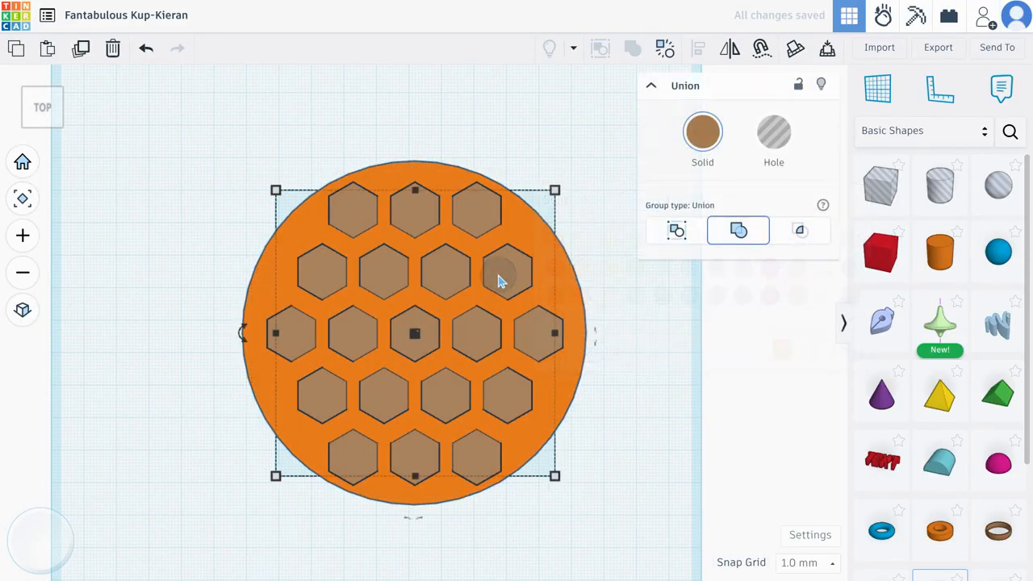
{"action": "right_click_drag", "start_coordinate": [139, 392], "coordinate": [154, 333]}
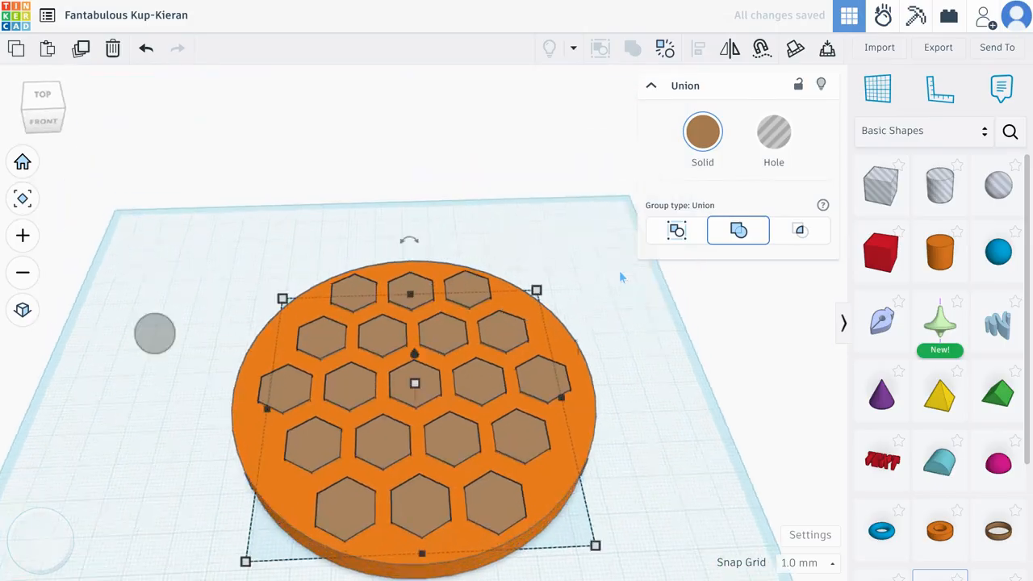
{"action": "left_click", "coordinate": [283, 390]}
{"action": "left_click", "coordinate": [423, 507]}
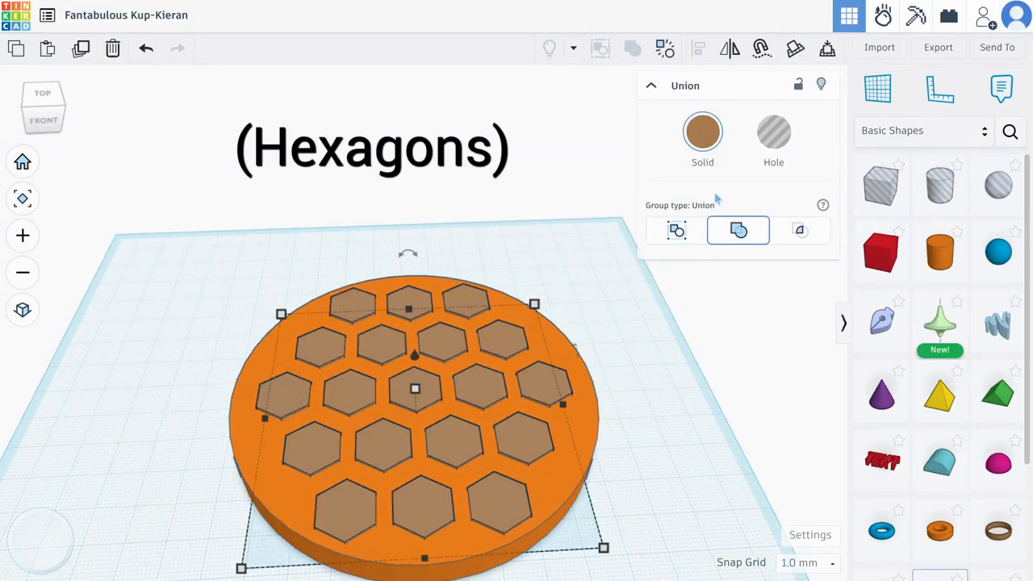
{"action": "left_click", "coordinate": [776, 139]}
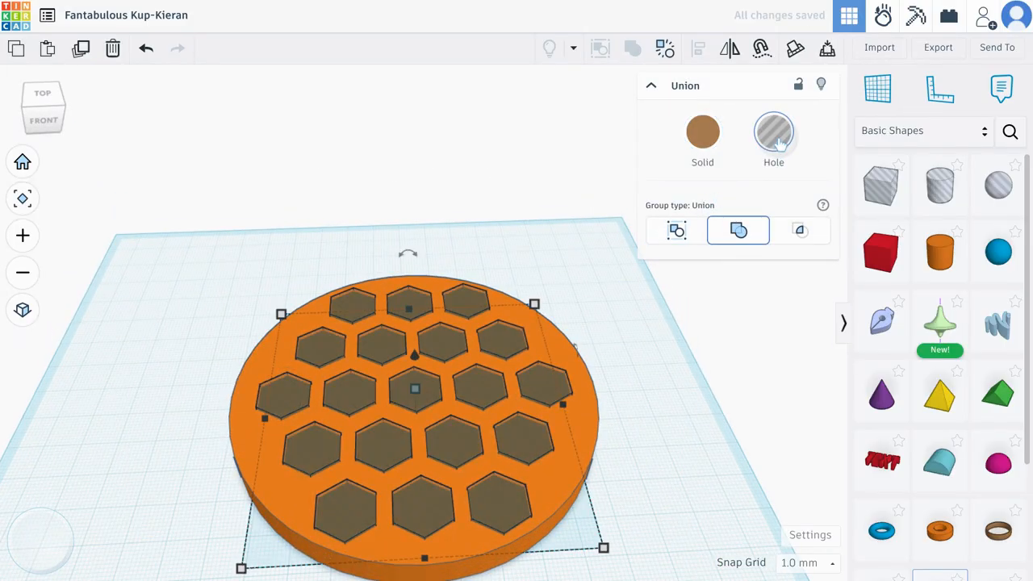
Union group the large cylinder with the hexagon holes to cut the honeycomb openings, and view the disc from the top
{"action": "left_click", "coordinate": [678, 434]}
{"action": "key", "text": "shift"}
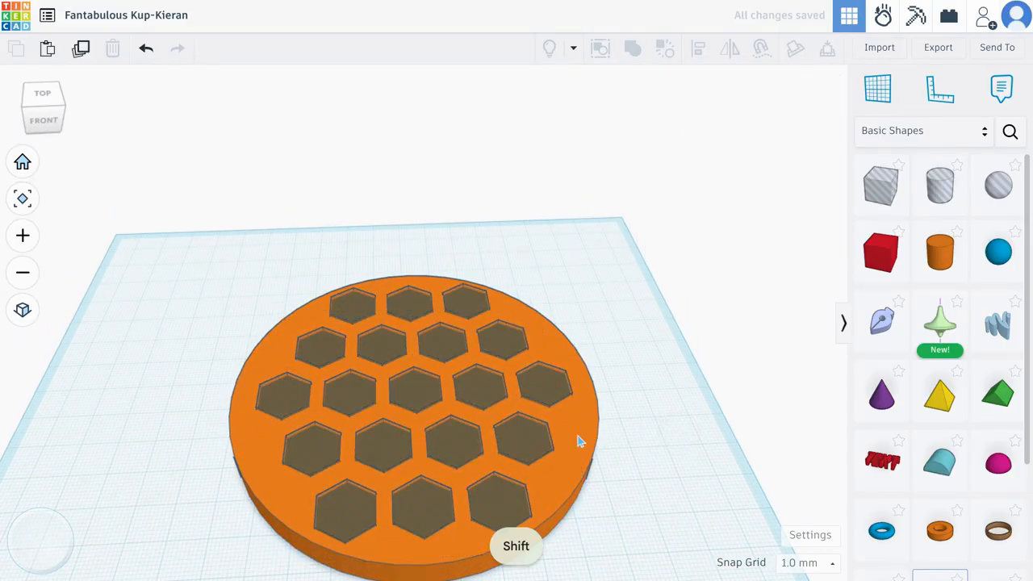
{"action": "left_click", "coordinate": [577, 442], "text": "shift"}
{"action": "left_click", "coordinate": [555, 392], "text": "shift"}
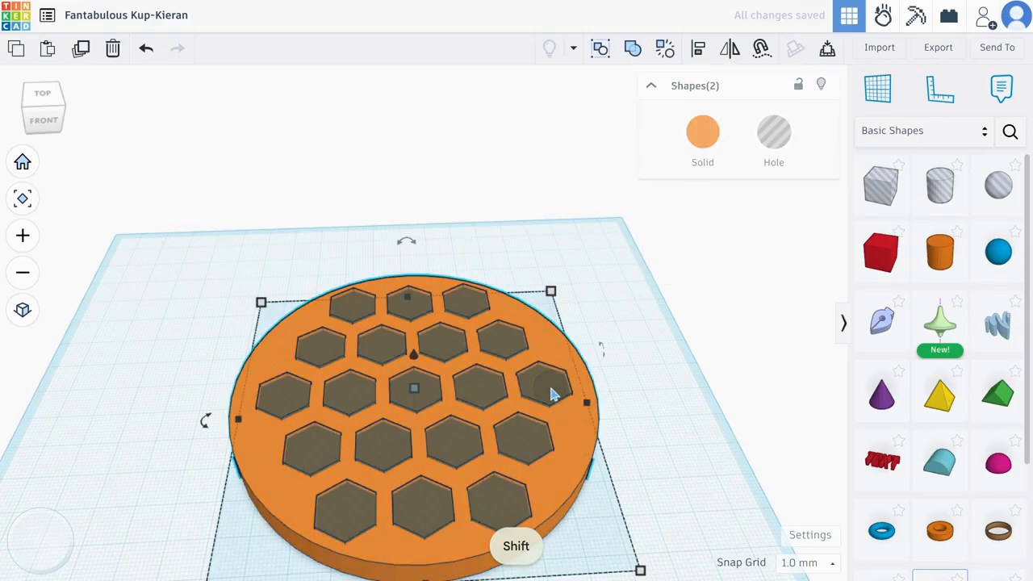
{"action": "left_click", "coordinate": [634, 49]}
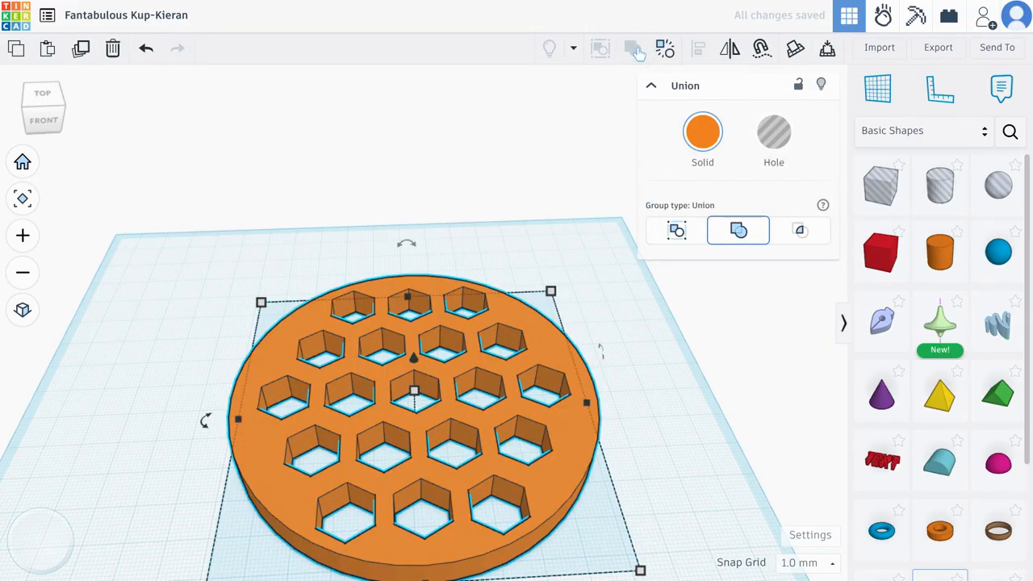
{"action": "left_click", "coordinate": [53, 94]}
{"action": "middle_click_drag", "start_coordinate": [235, 334], "coordinate": [207, 330]}
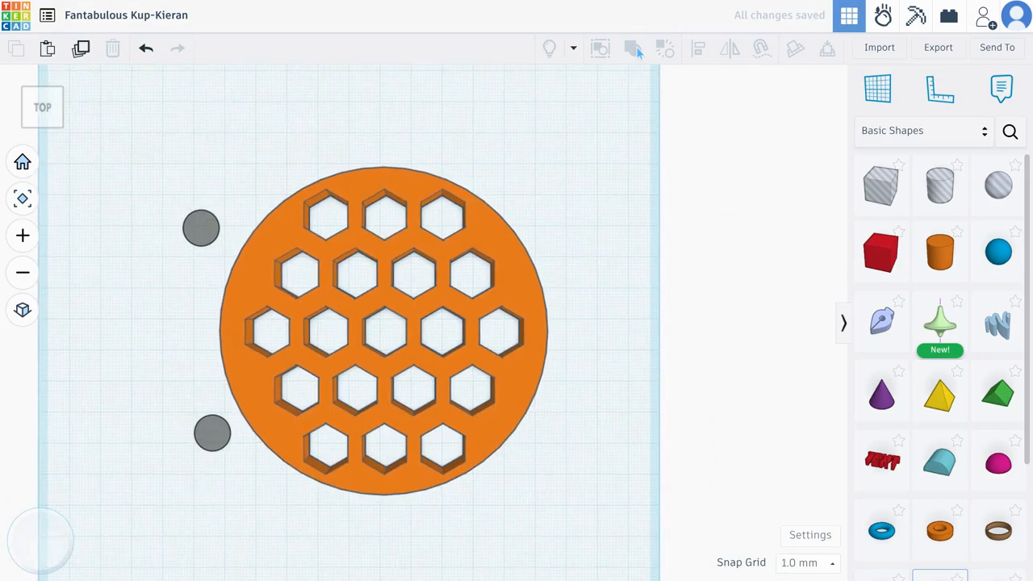